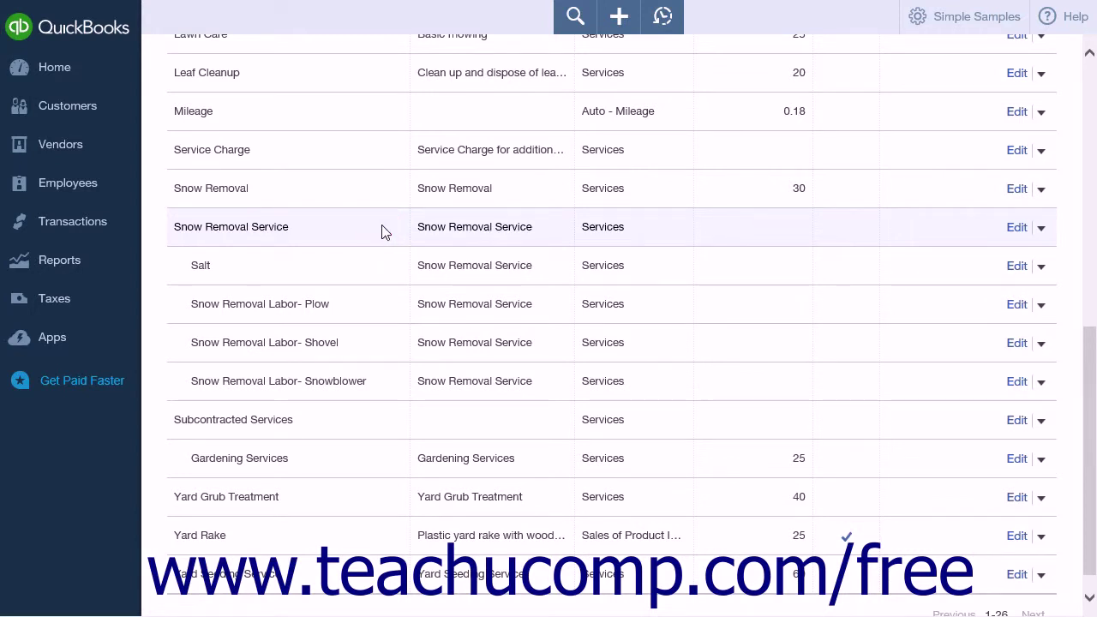
Open the company's Sales settings, edit the sales form content section with Service date unchecked, and save it
click(376, 316)
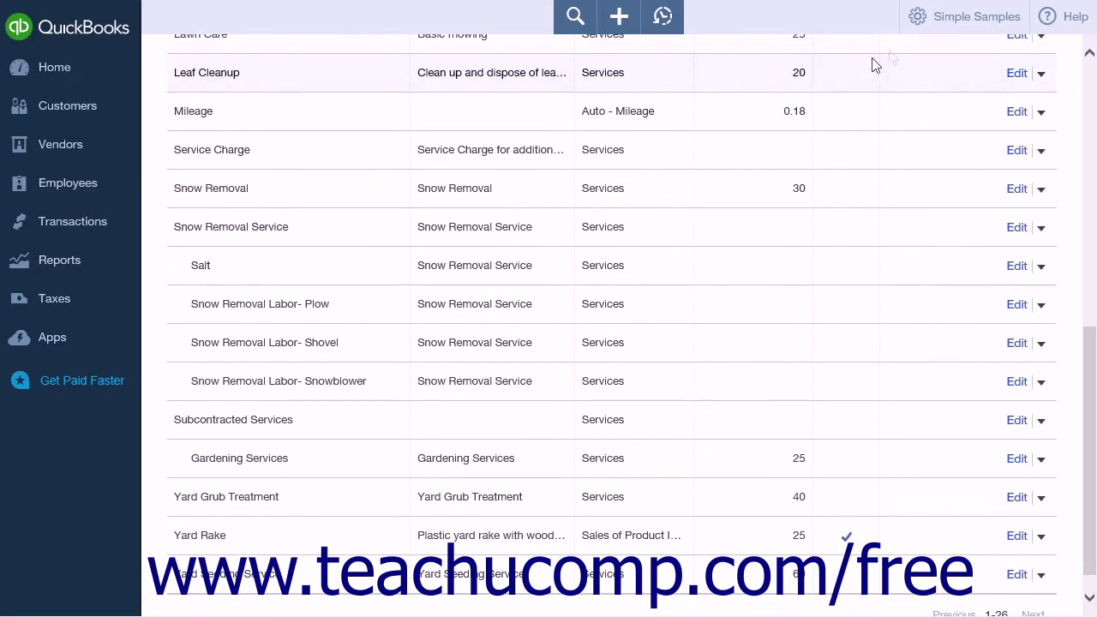
click(936, 18)
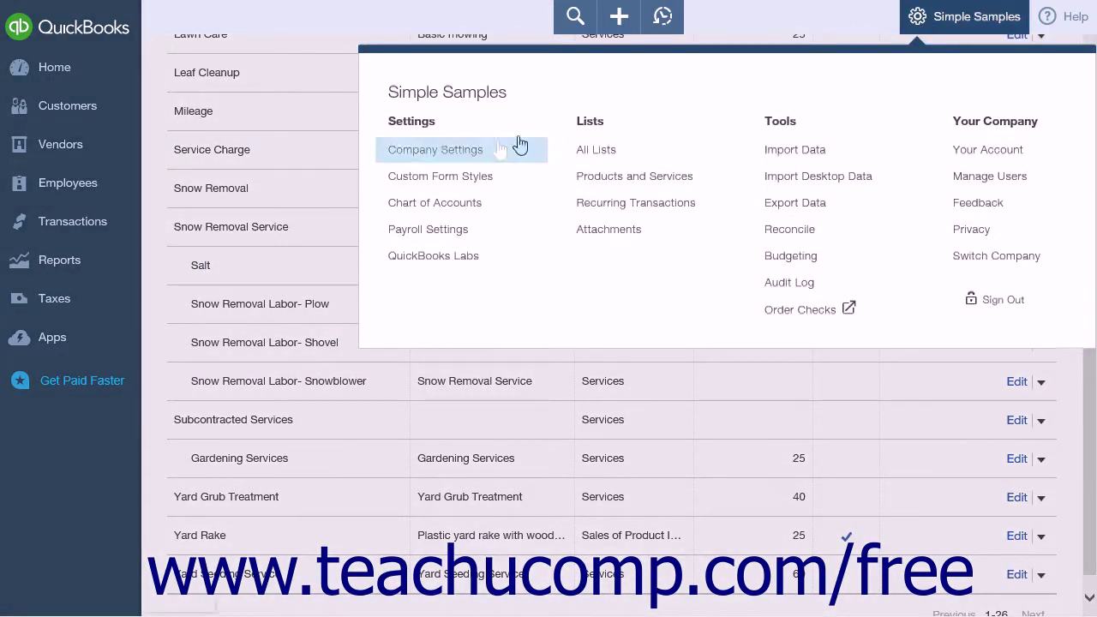
click(475, 152)
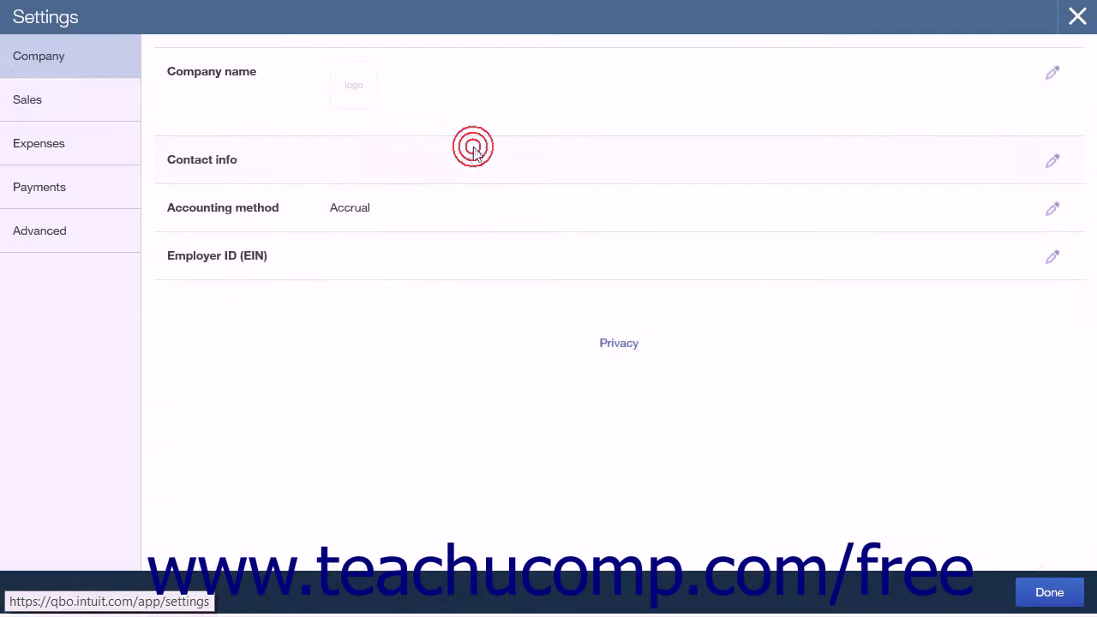
click(86, 123)
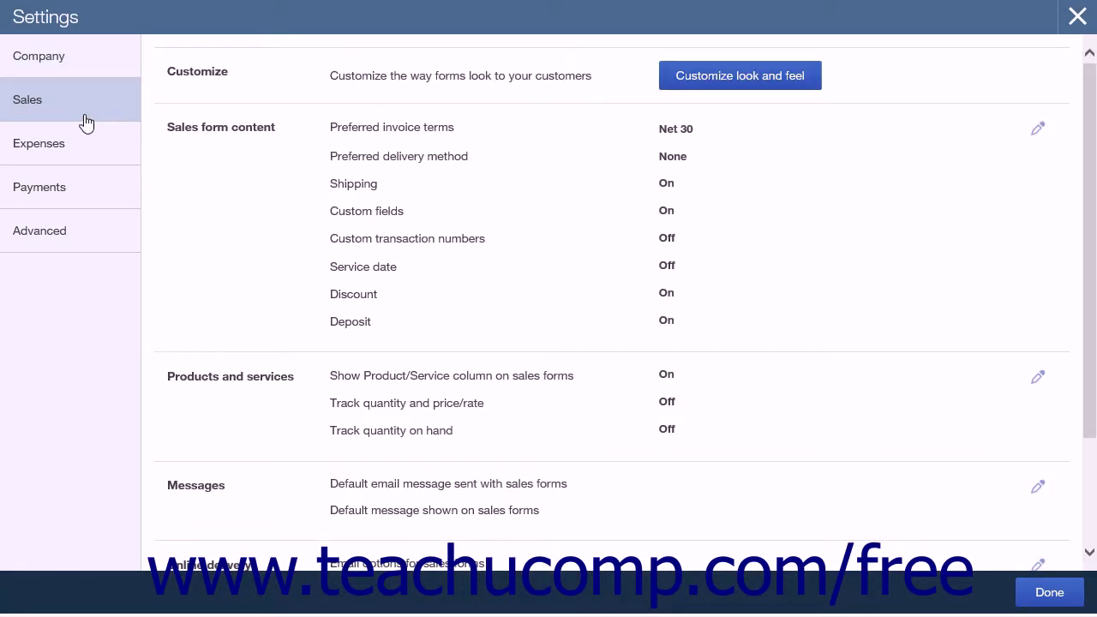
click(235, 197)
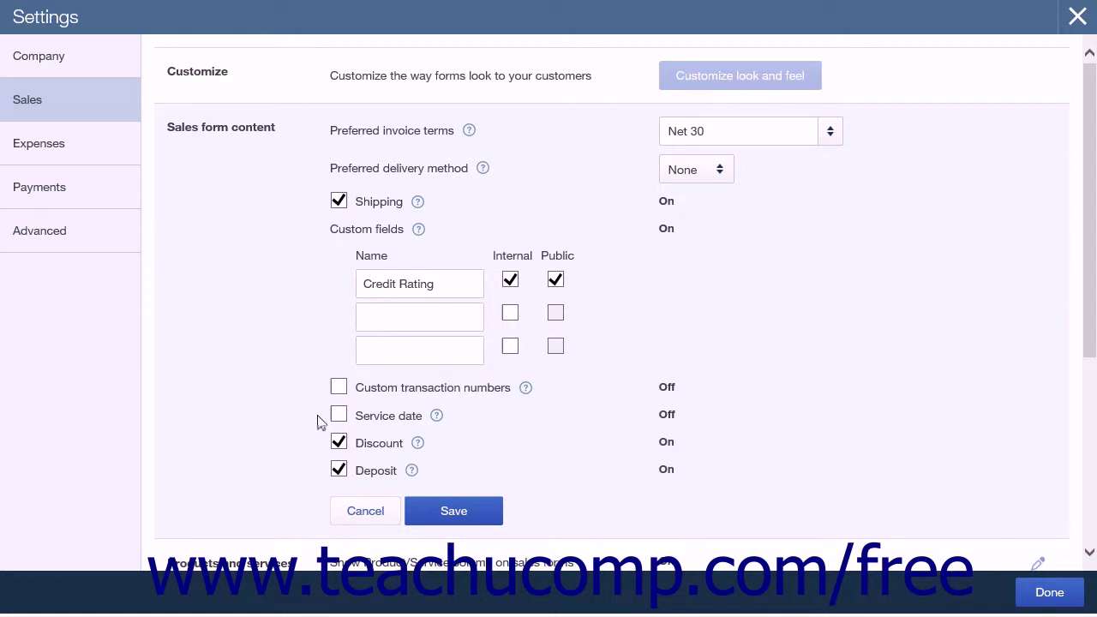
click(420, 512)
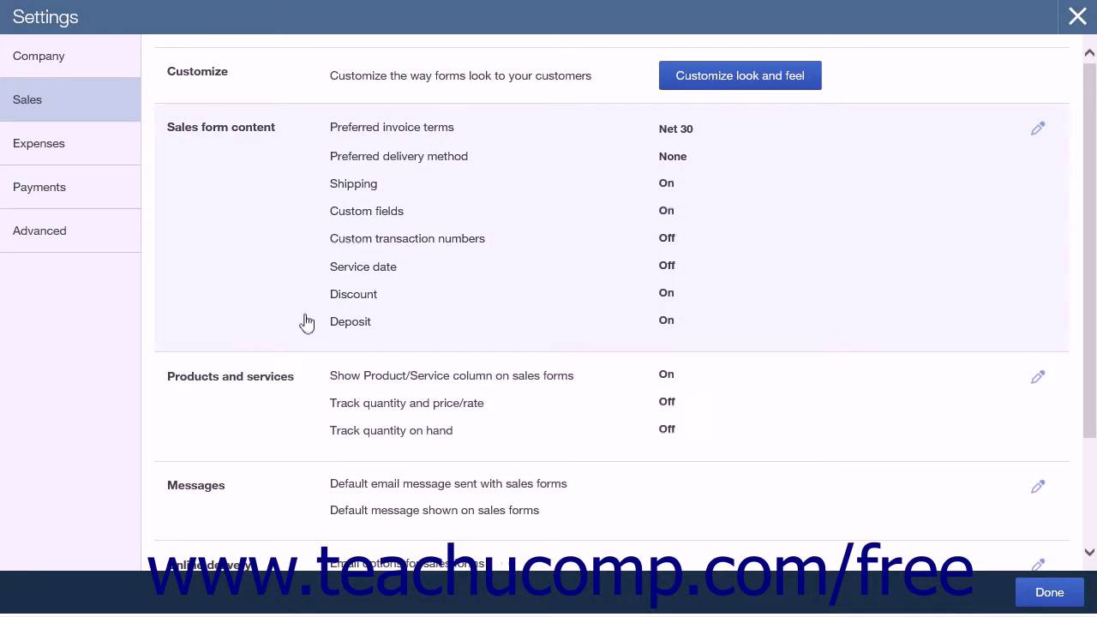
Save the Products and services sales settings with Track quantity and price/rate unchecked, and finish the company settings
click(272, 420)
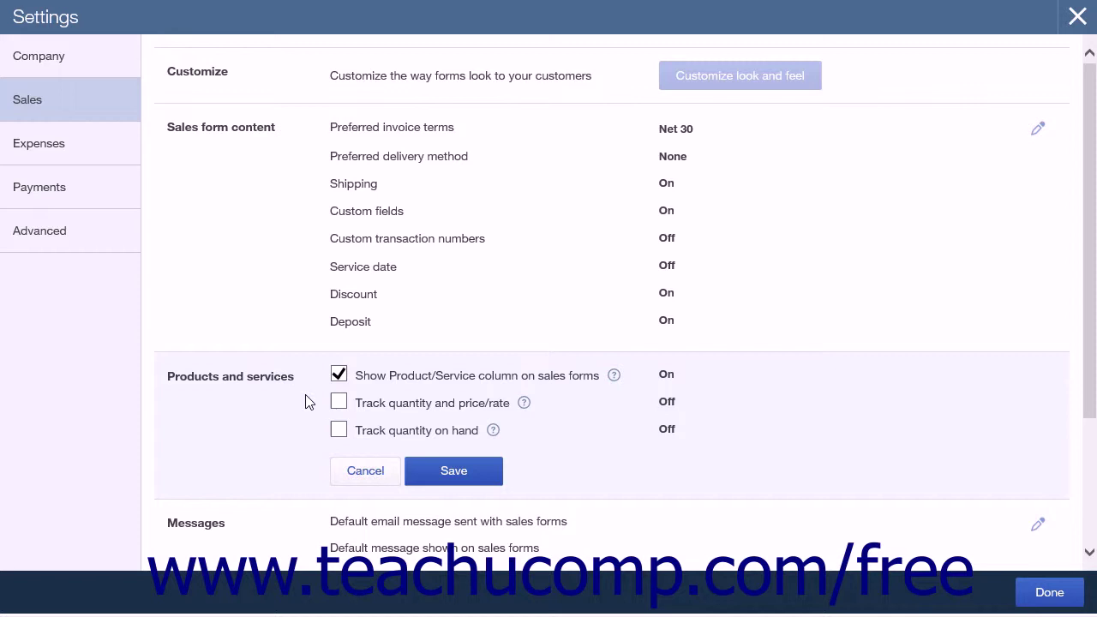
click(305, 401)
click(437, 473)
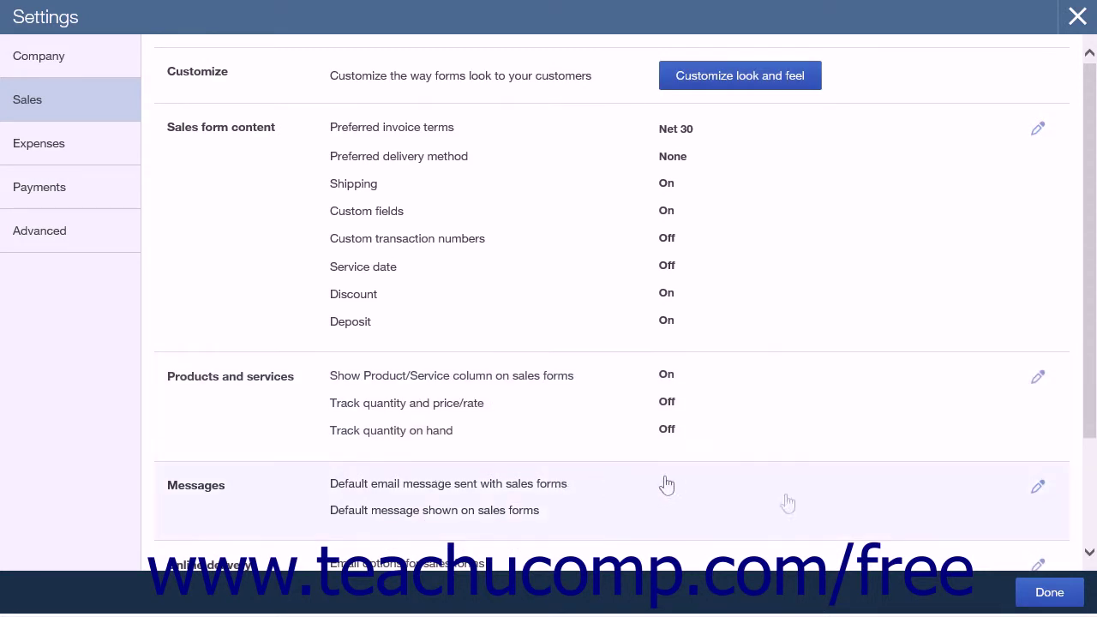
click(1044, 596)
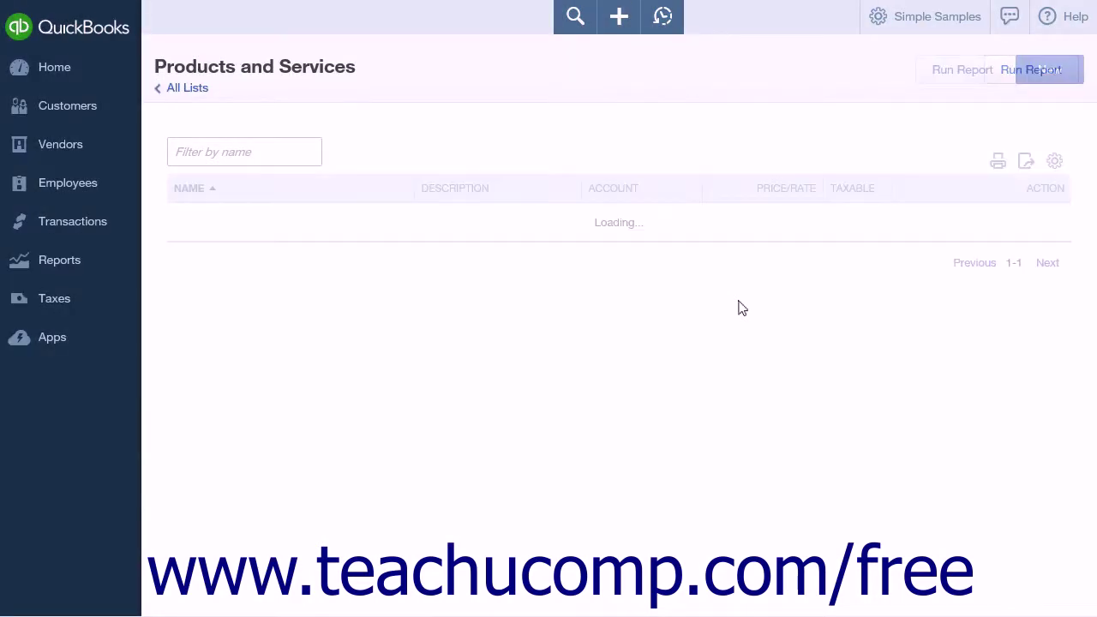
Open the custom form styles list and edit the Collapsed Group Style invoice, checking its style form type
click(934, 22)
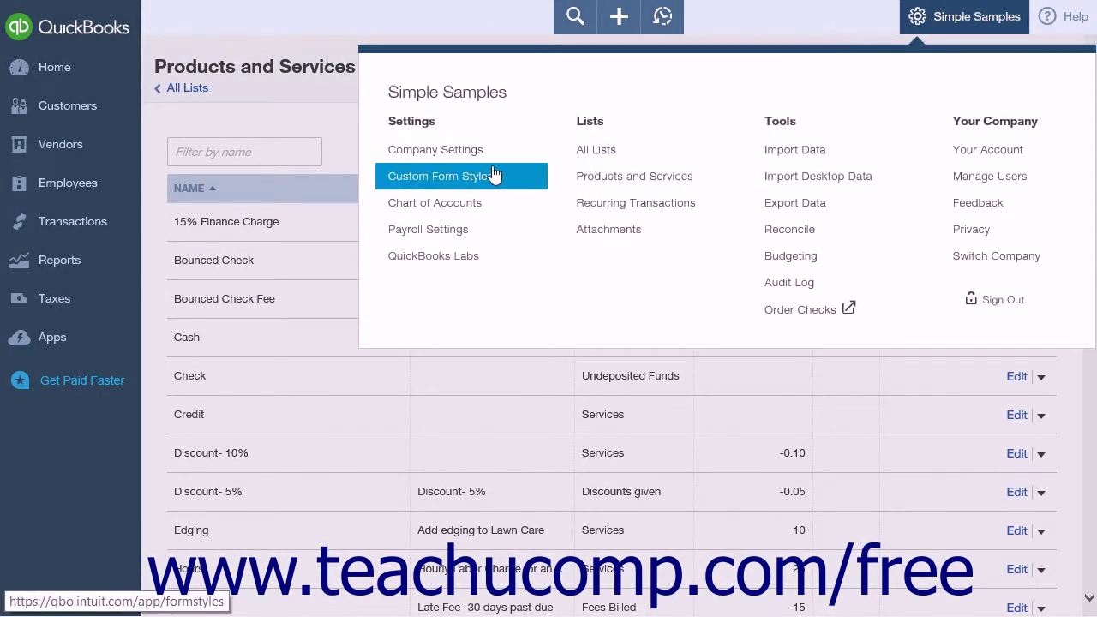
click(493, 175)
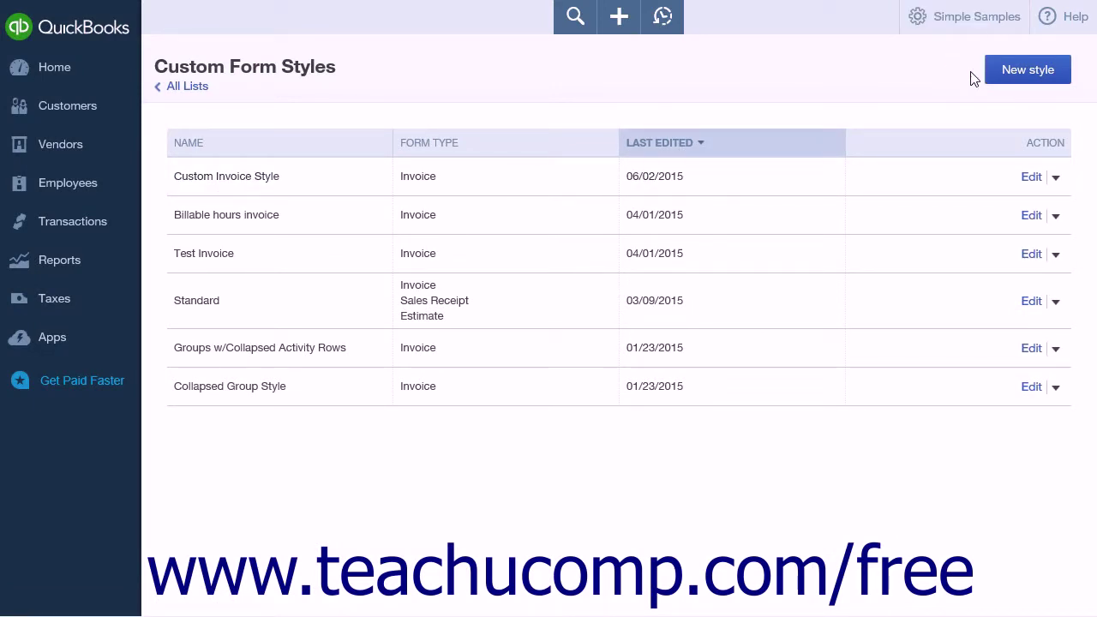
click(1029, 387)
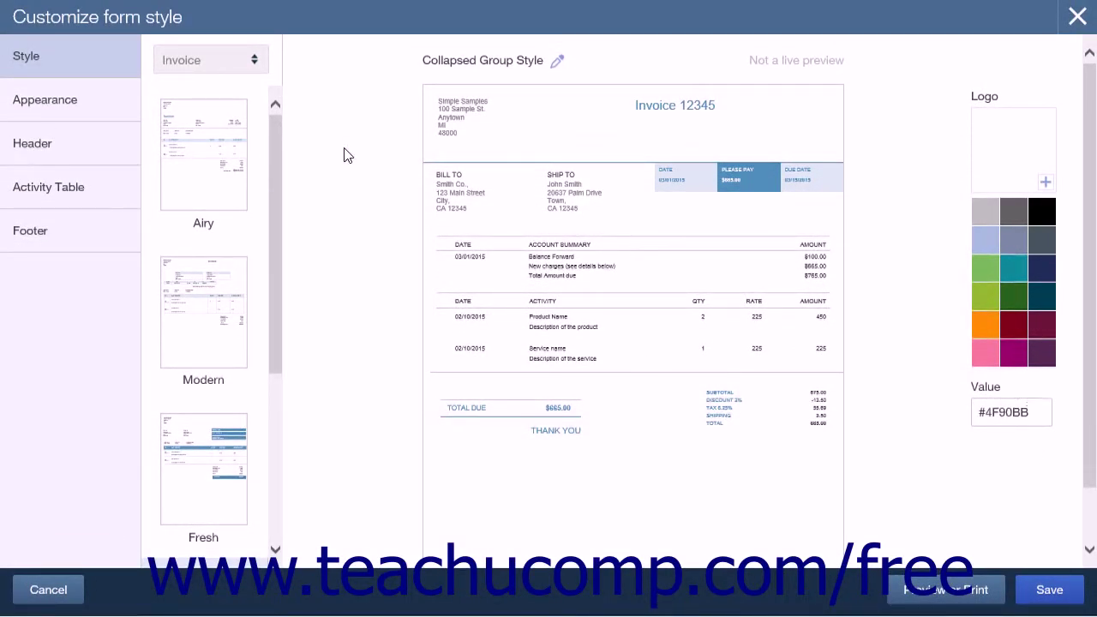
click(117, 60)
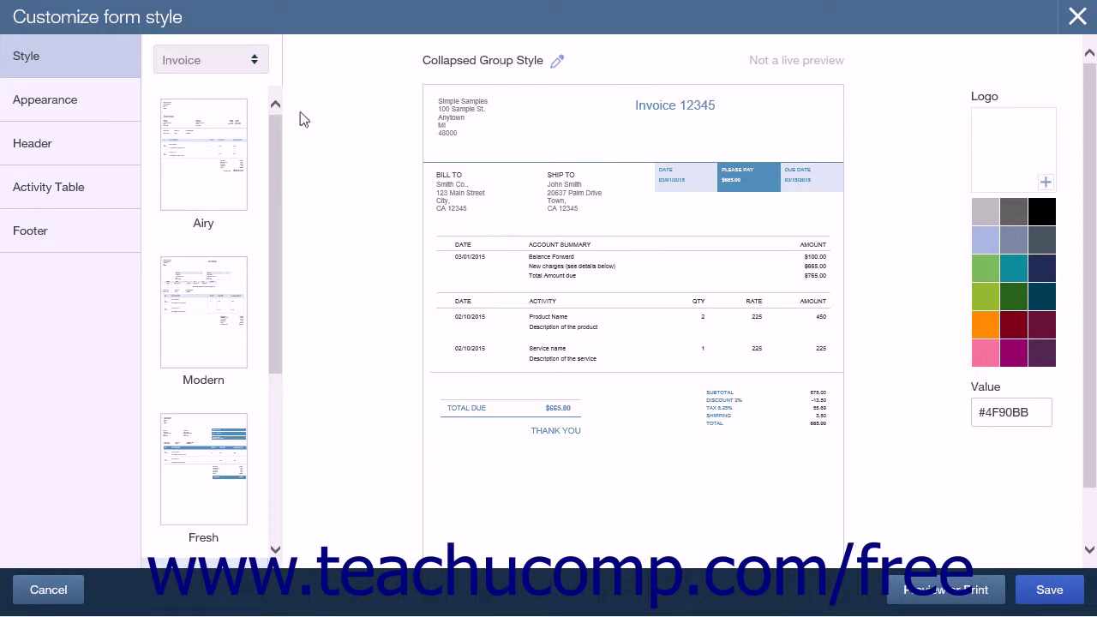
click(254, 63)
Save the form style's activity table with Collapse activity rows checked and the Date, Quantity and Rate columns unchecked
click(123, 183)
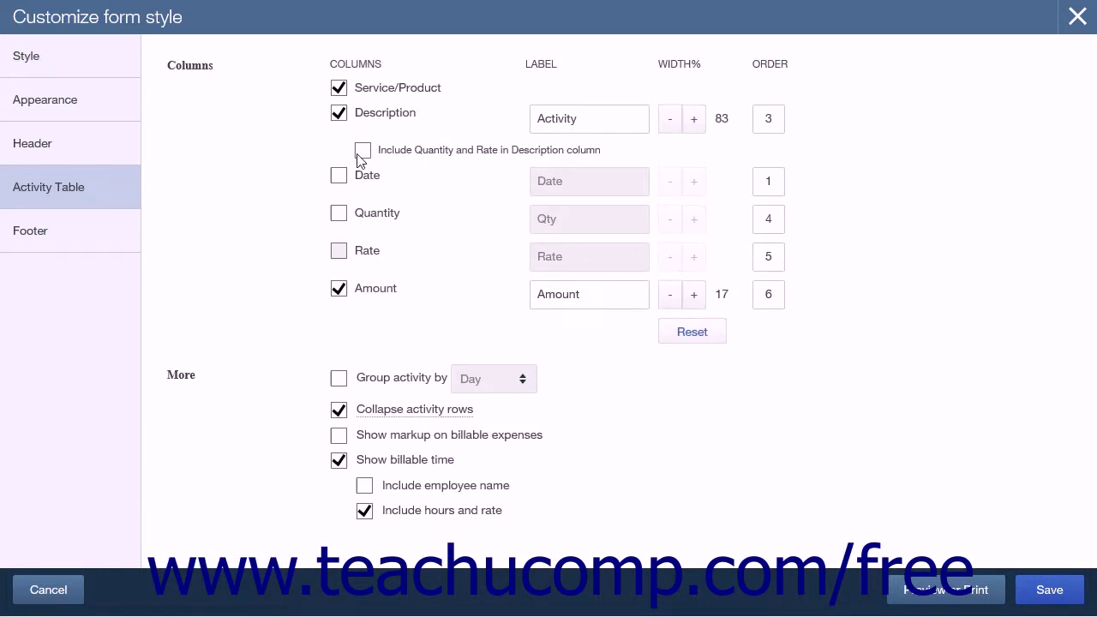
click(311, 172)
click(320, 215)
click(319, 255)
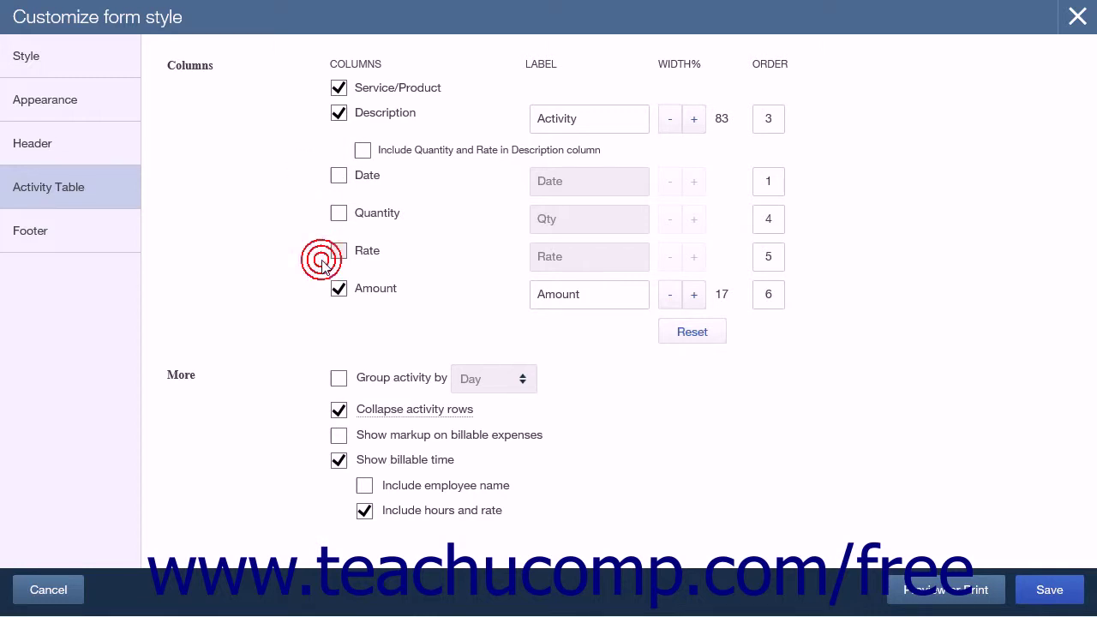
click(1051, 600)
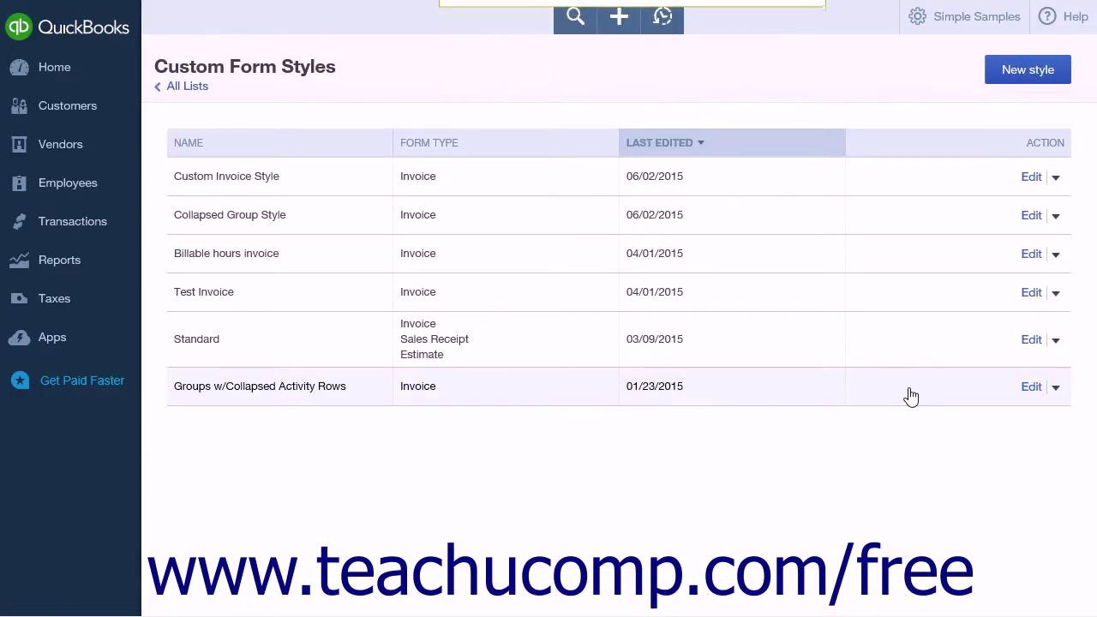
Open Snow Removal Service in Products and Services, review its name, sales description and price, and save it to start a new item
click(969, 28)
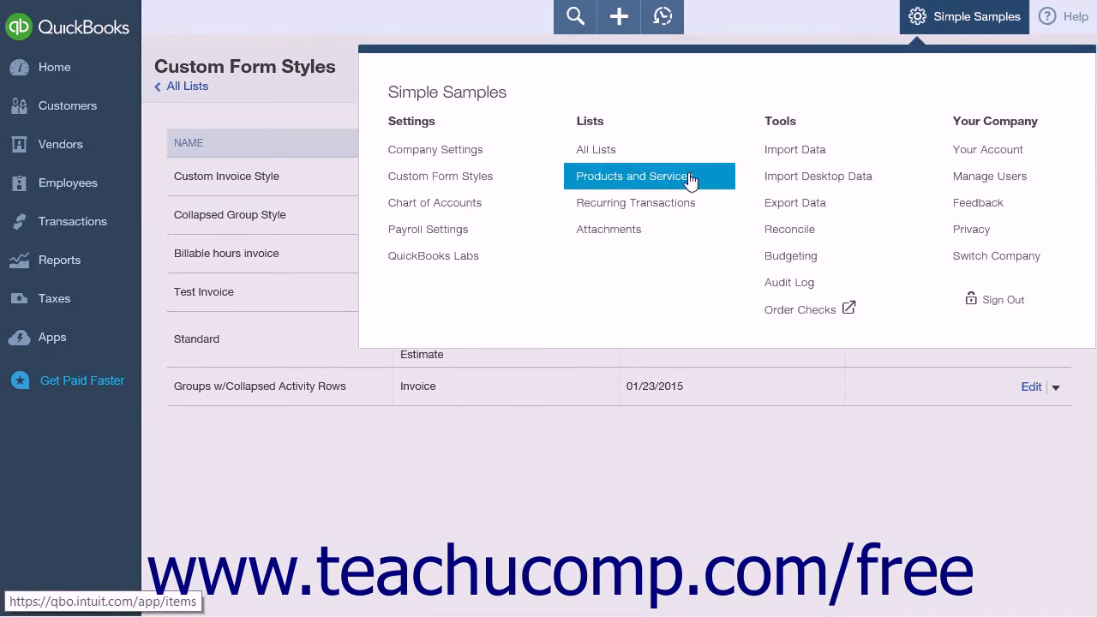
click(691, 181)
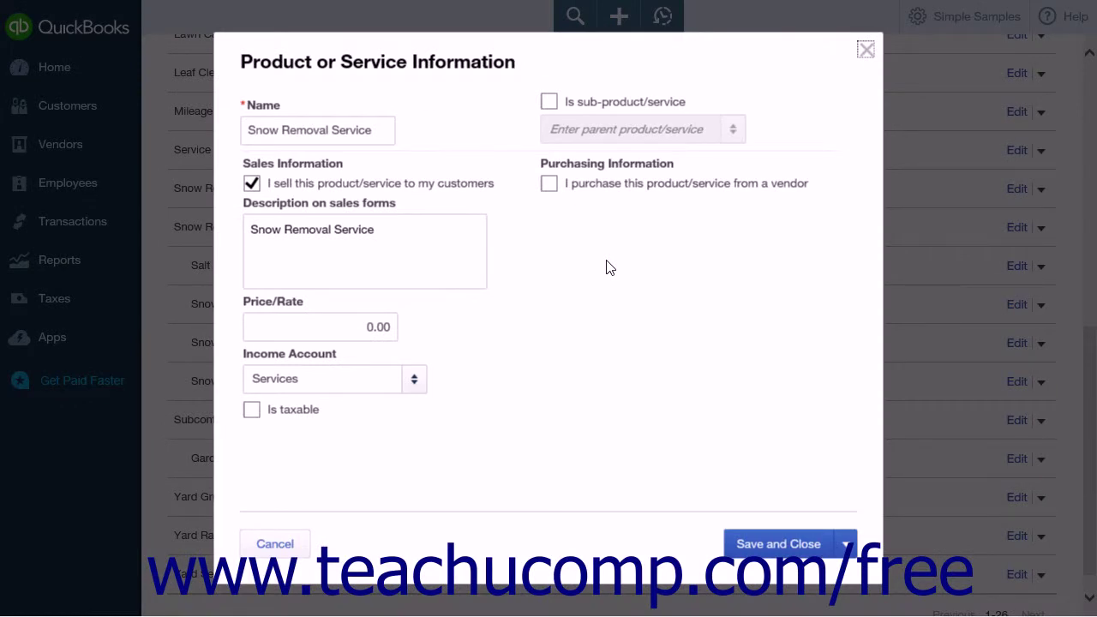
click(389, 129)
triple_click(384, 129)
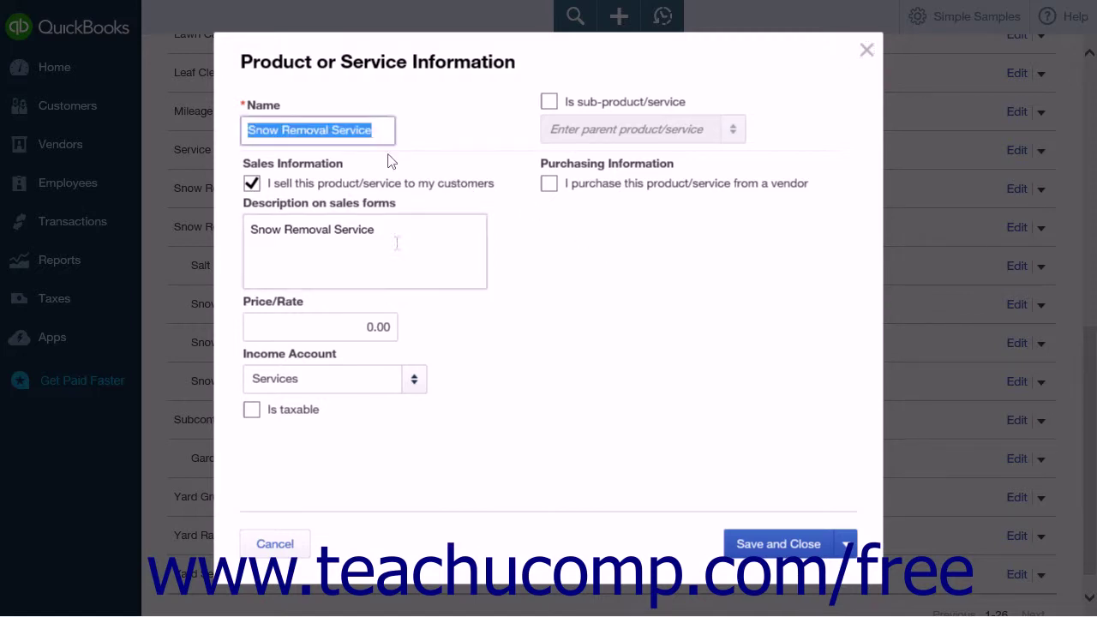
triple_click(404, 234)
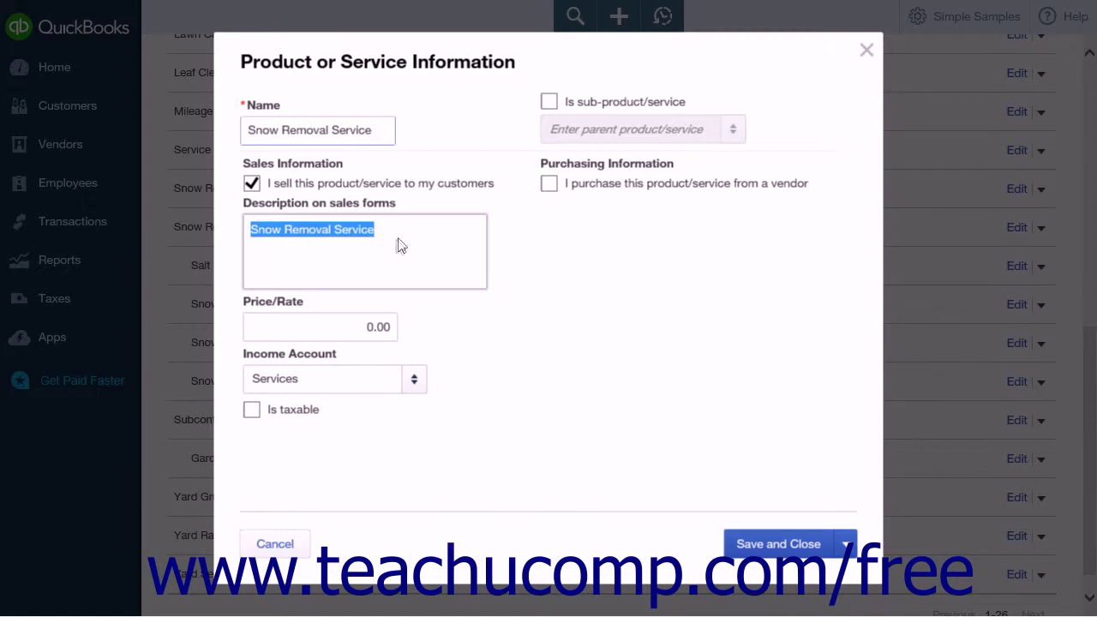
click(324, 326)
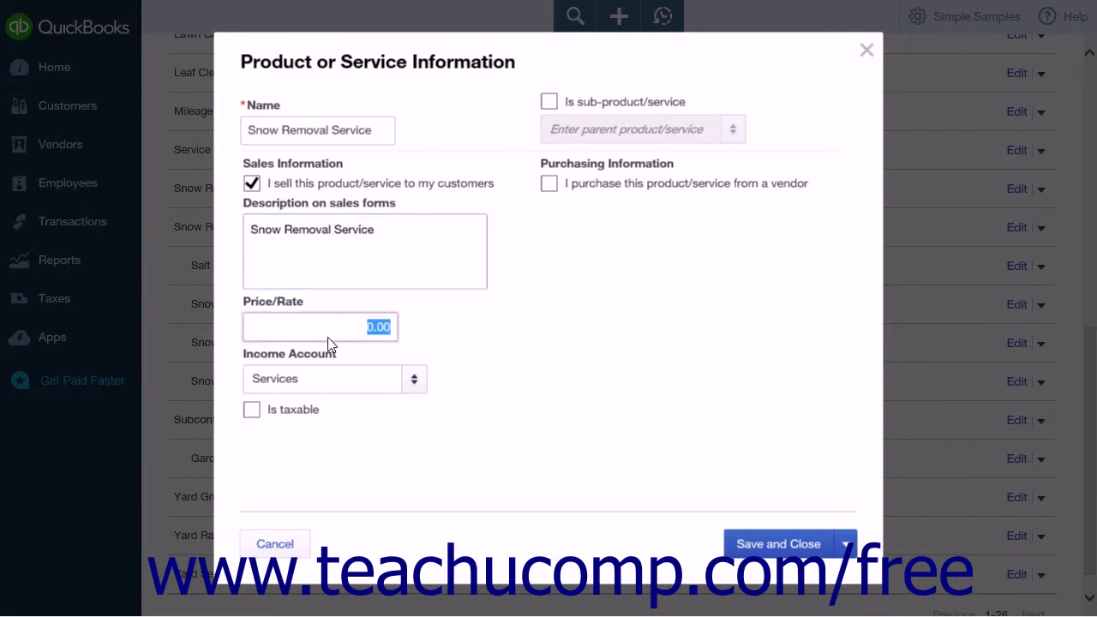
click(846, 545)
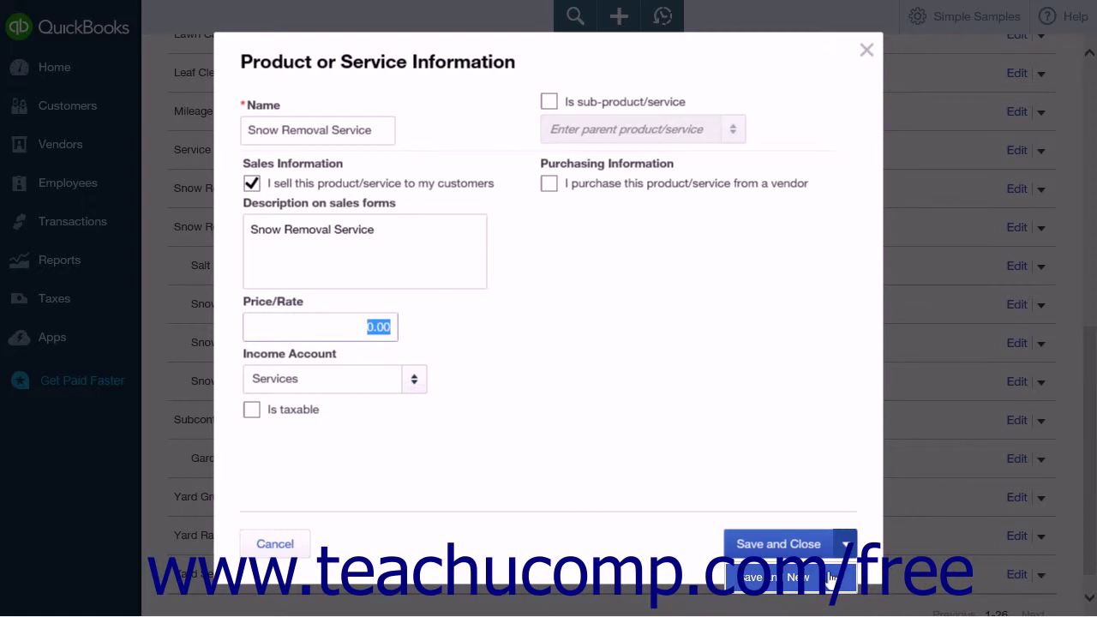
click(829, 578)
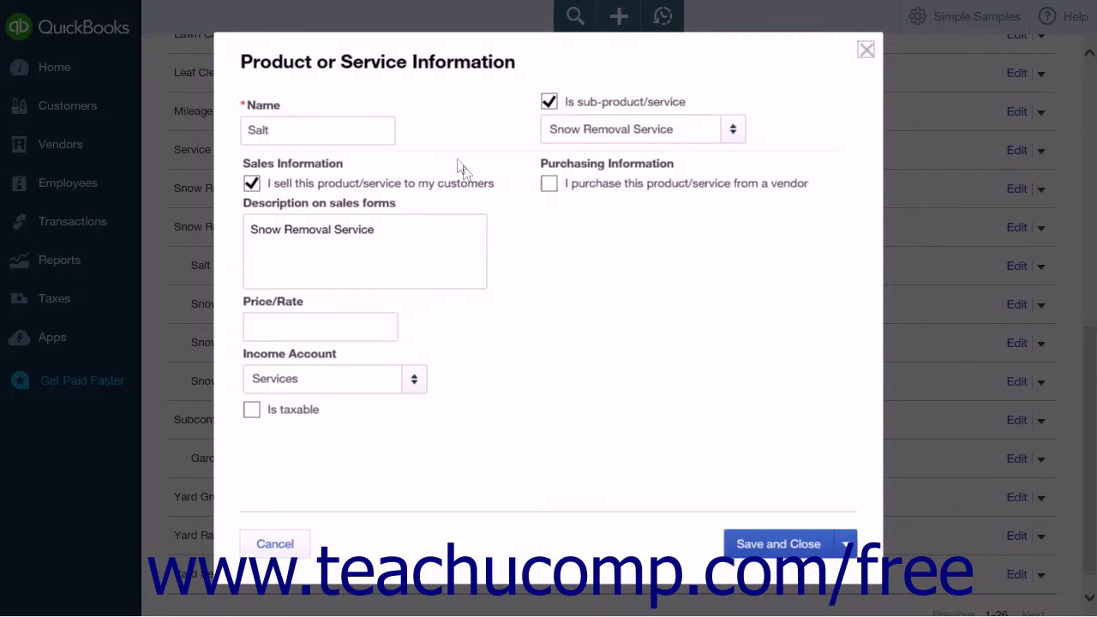
Make the Salt item a sub-product/service with Snow Removal Service as its parent
click(365, 130)
double_click(360, 133)
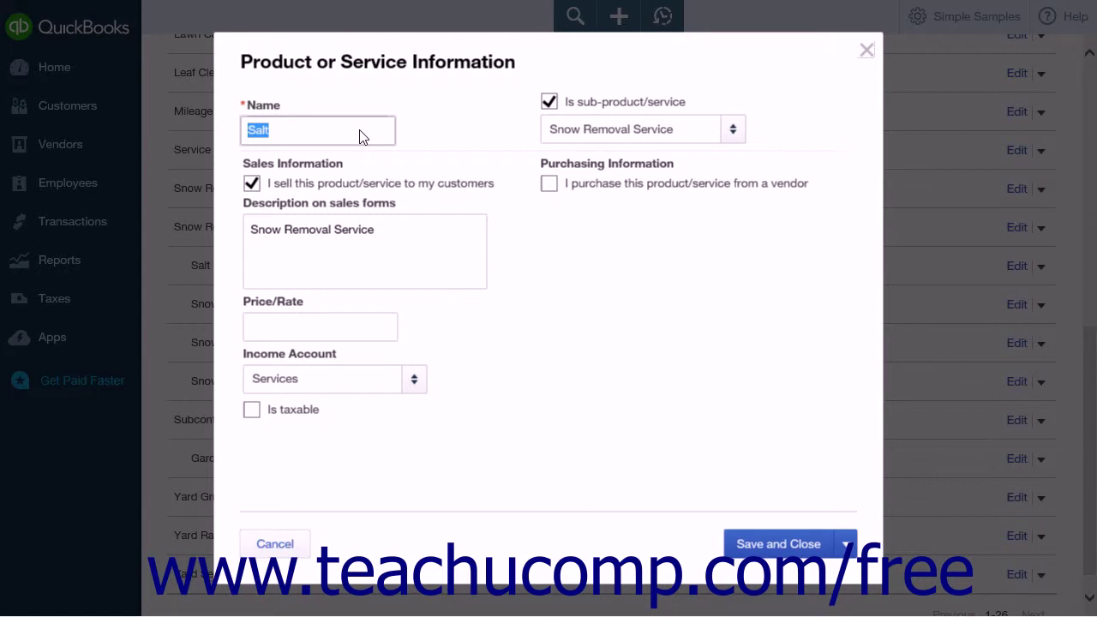
click(524, 104)
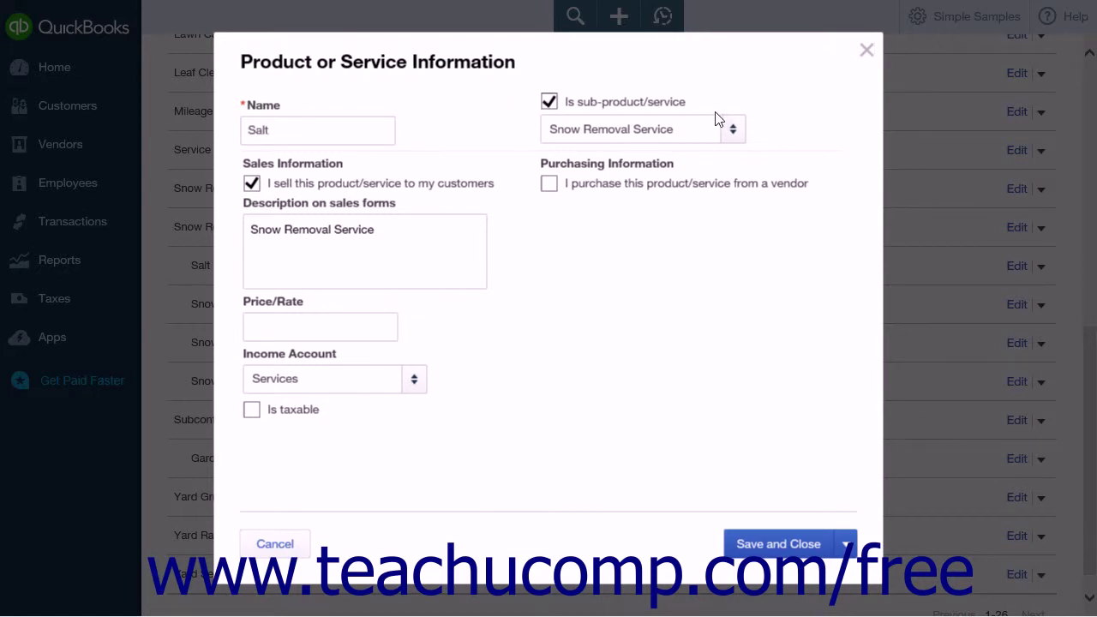
click(733, 129)
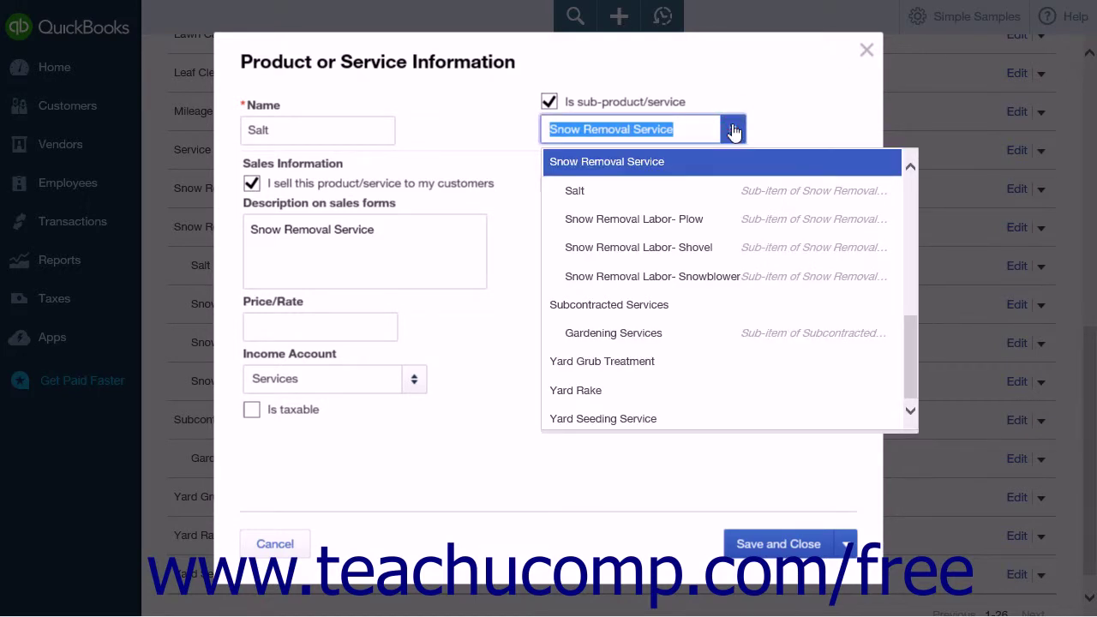
click(731, 156)
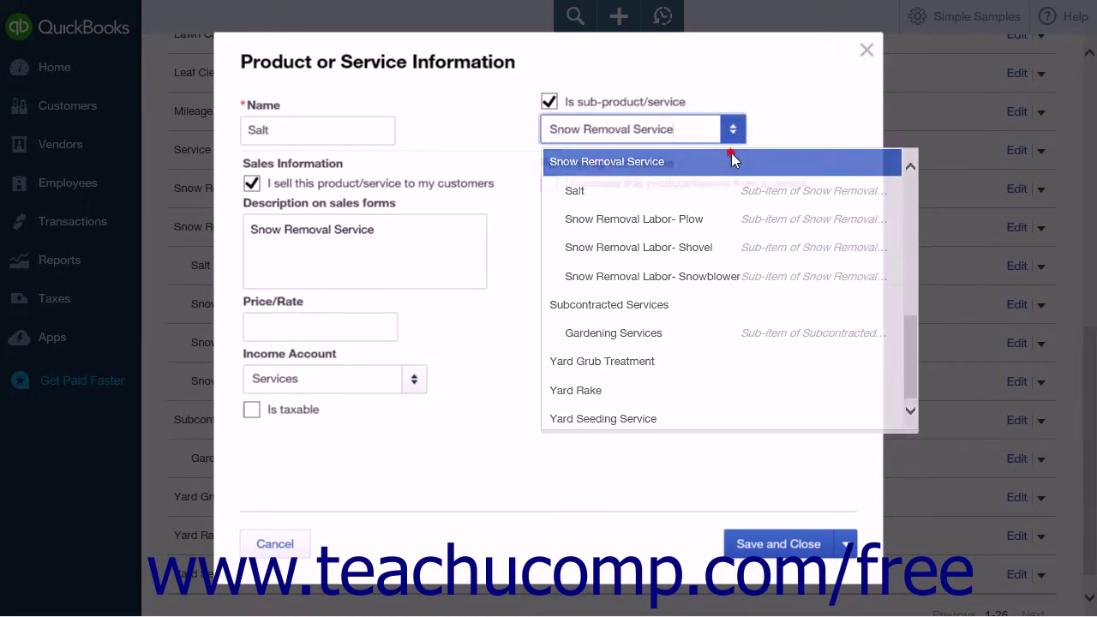
Use "Snow Removal Service" as the Salt item's description on sales forms, then save and close the item
double_click(348, 131)
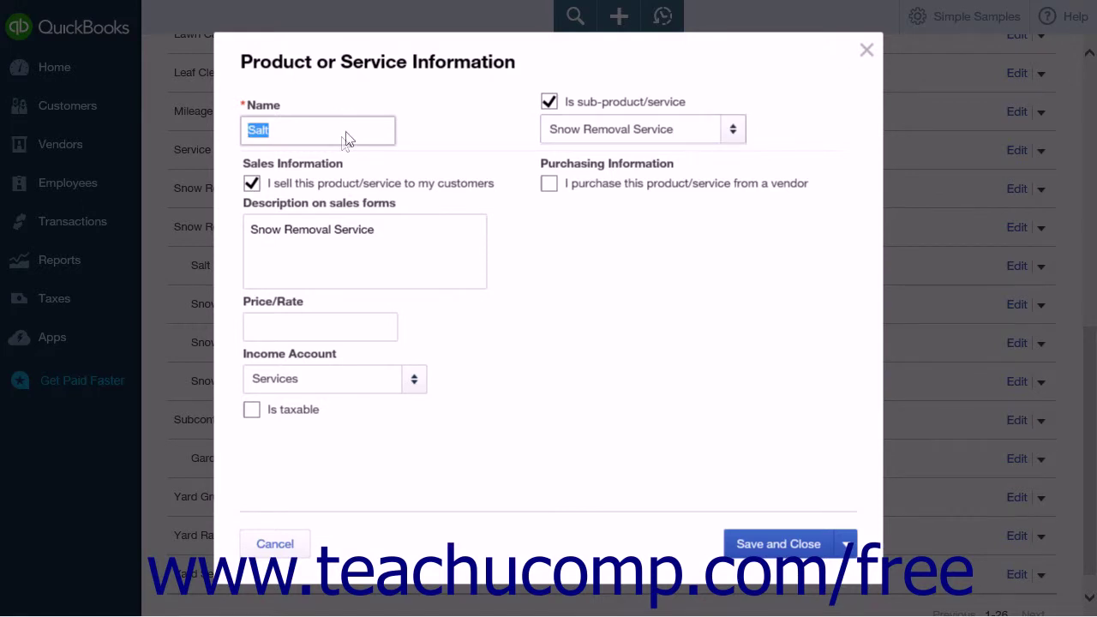
click(414, 230)
triple_click(415, 233)
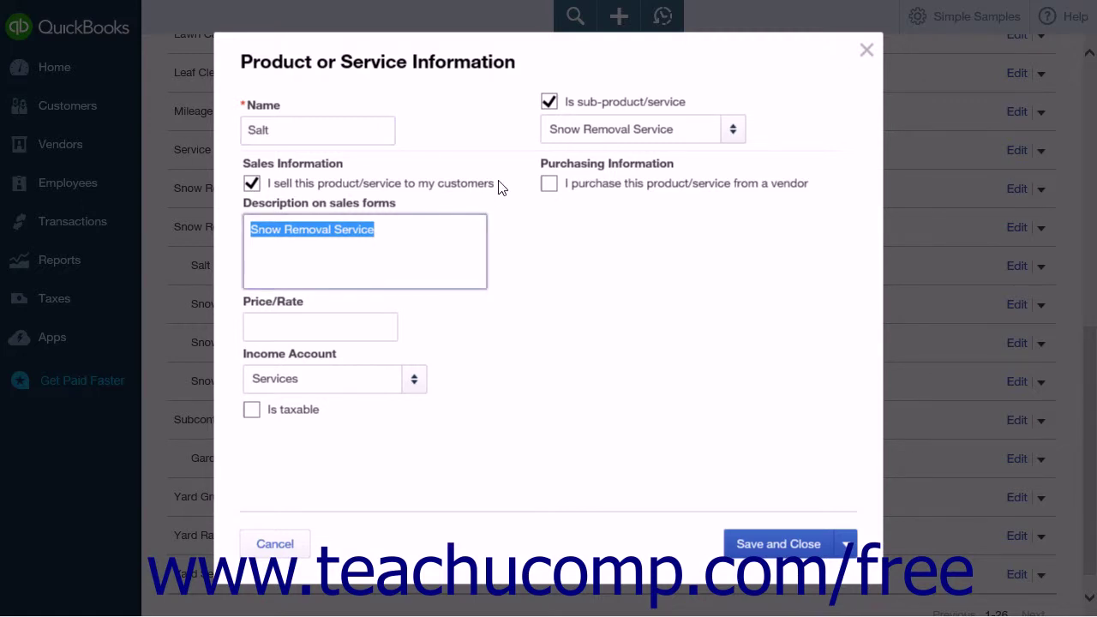
click(529, 135)
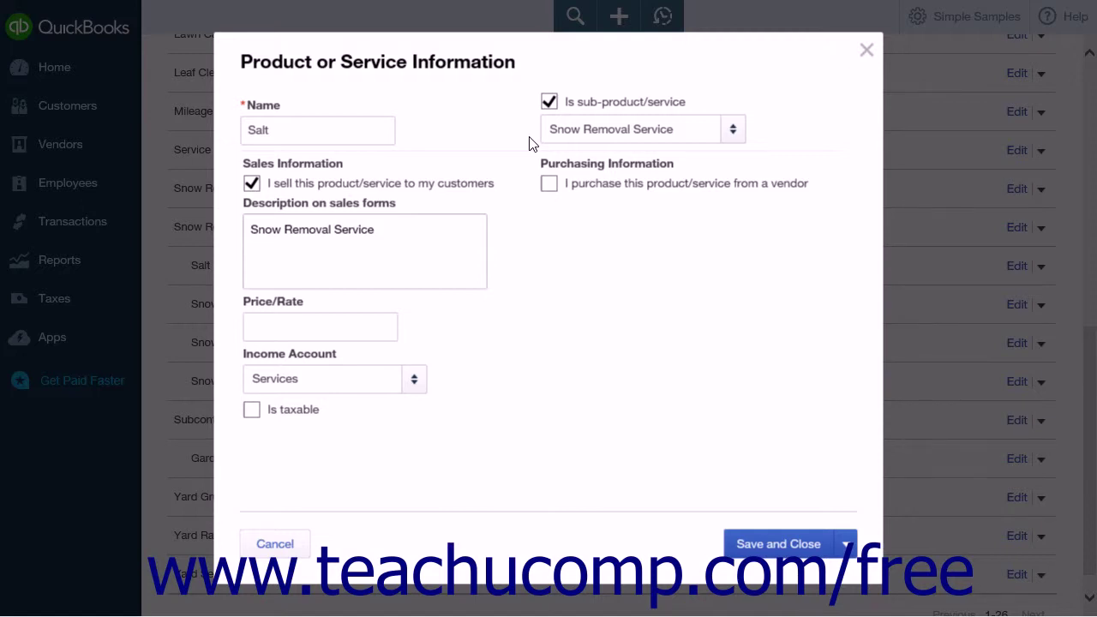
click(406, 228)
triple_click(406, 228)
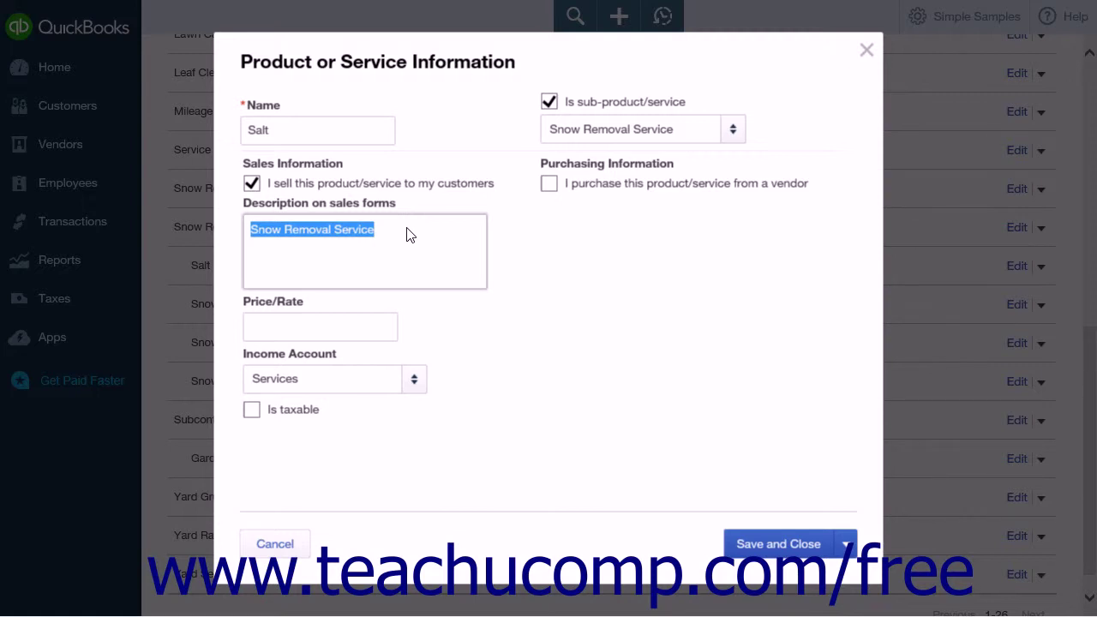
click(731, 536)
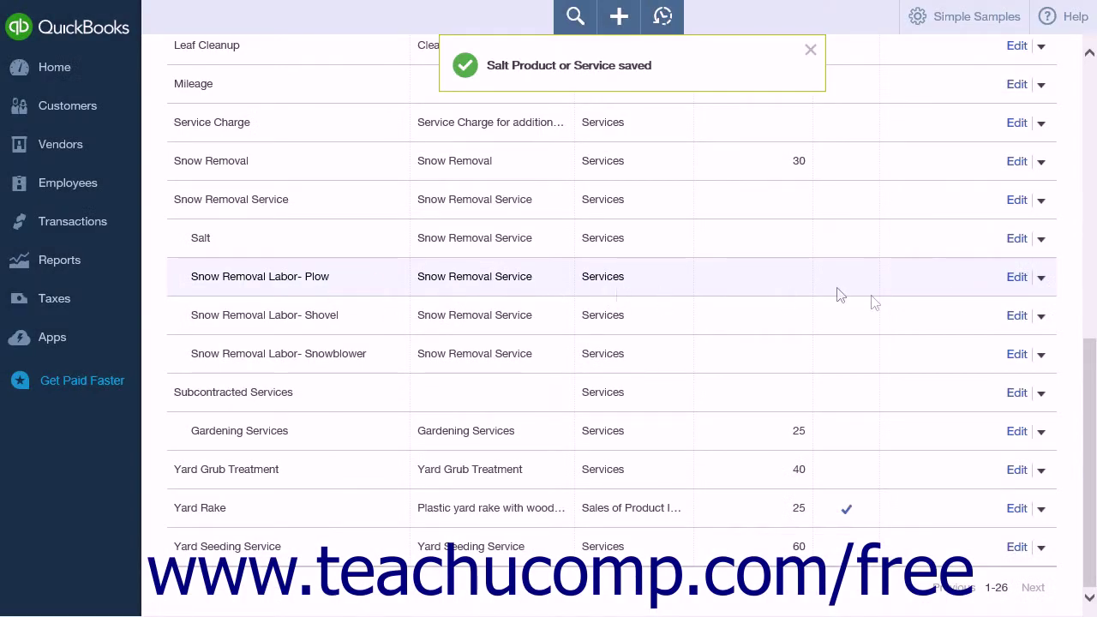
Check the sales form descriptions of the Snow Removal Labor- Plow and Snow Removal Labor- Shovel sub-items
click(1017, 279)
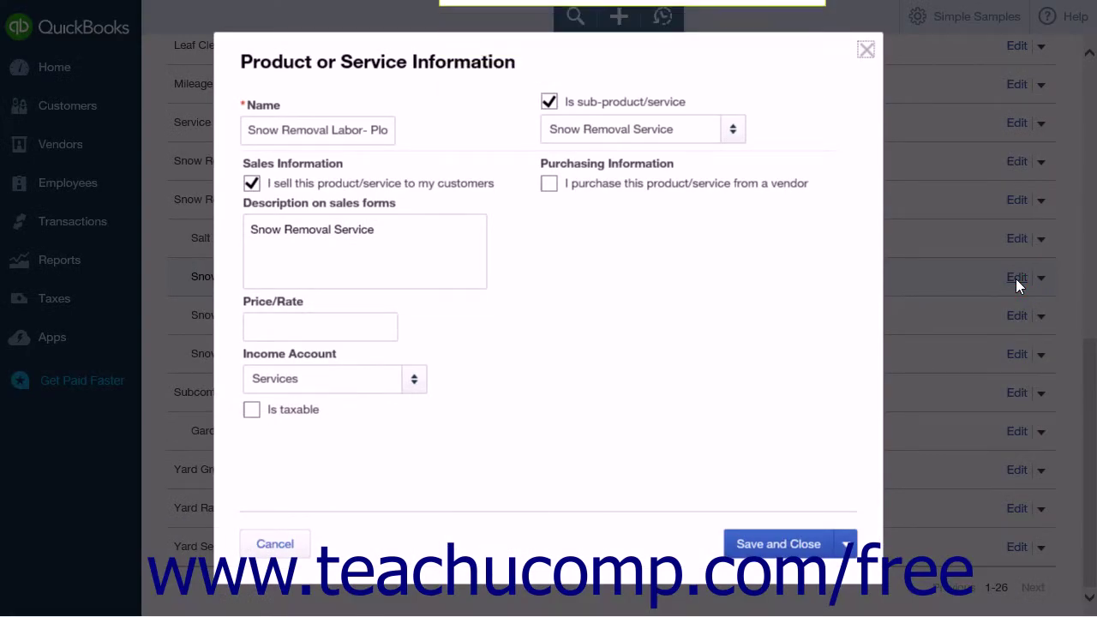
triple_click(435, 237)
click(866, 51)
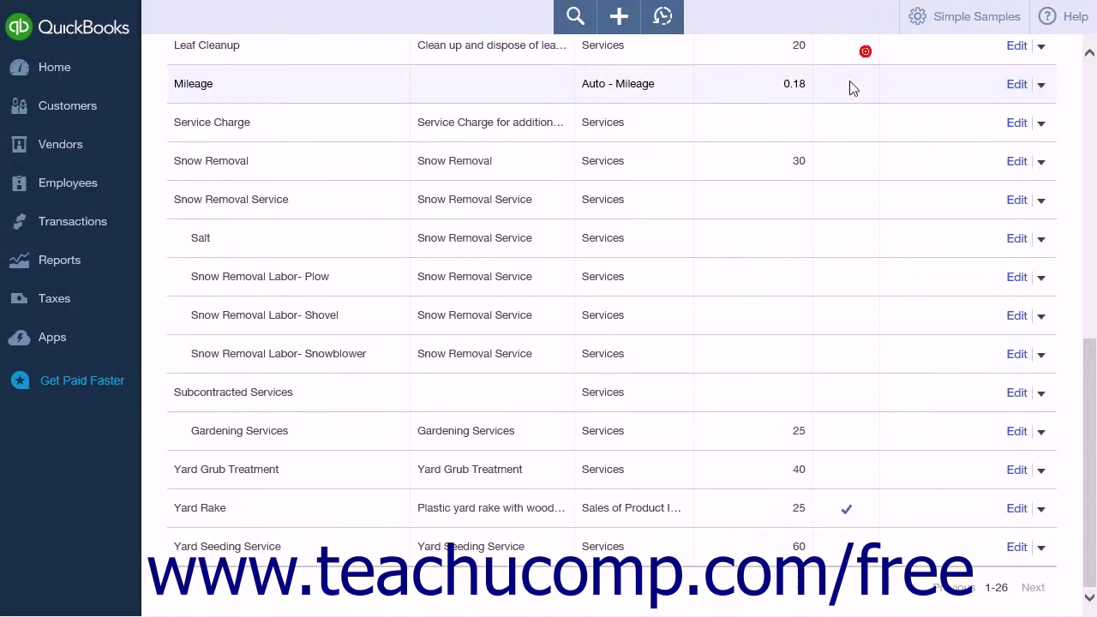
click(1017, 316)
triple_click(429, 238)
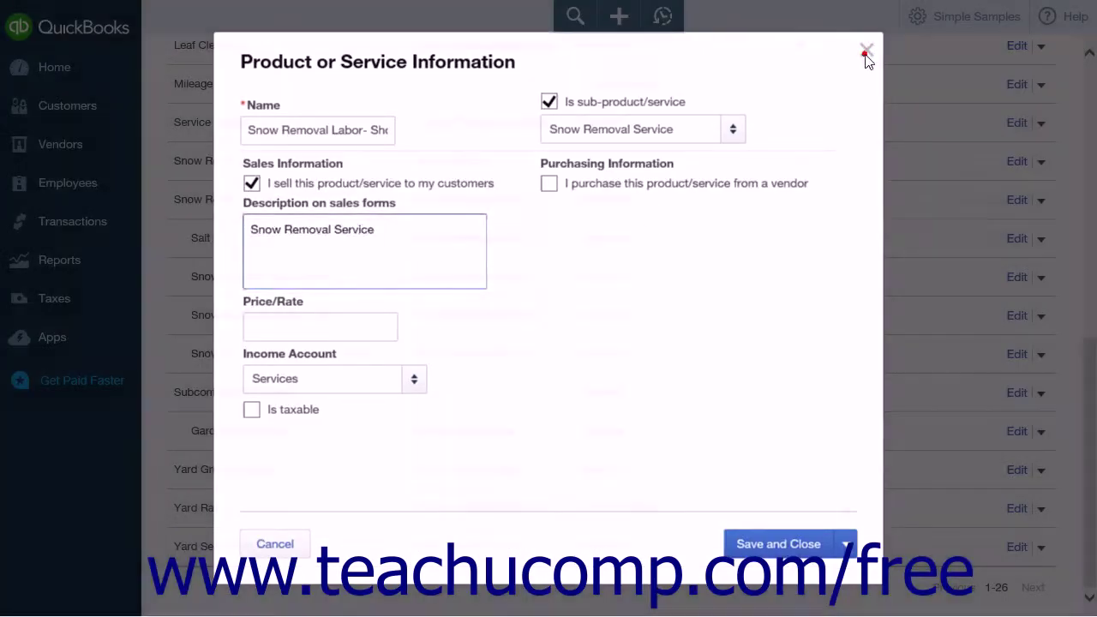
Close the sub-item's details, create a new invoice for the customer, and apply the Collapsed Group Style to it
click(866, 53)
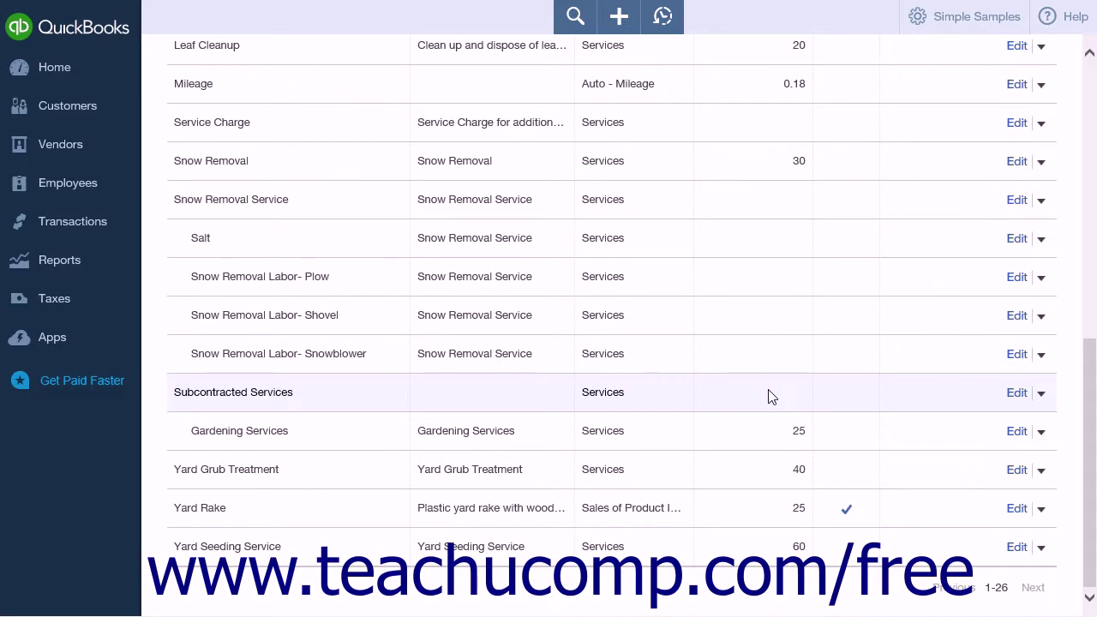
click(619, 17)
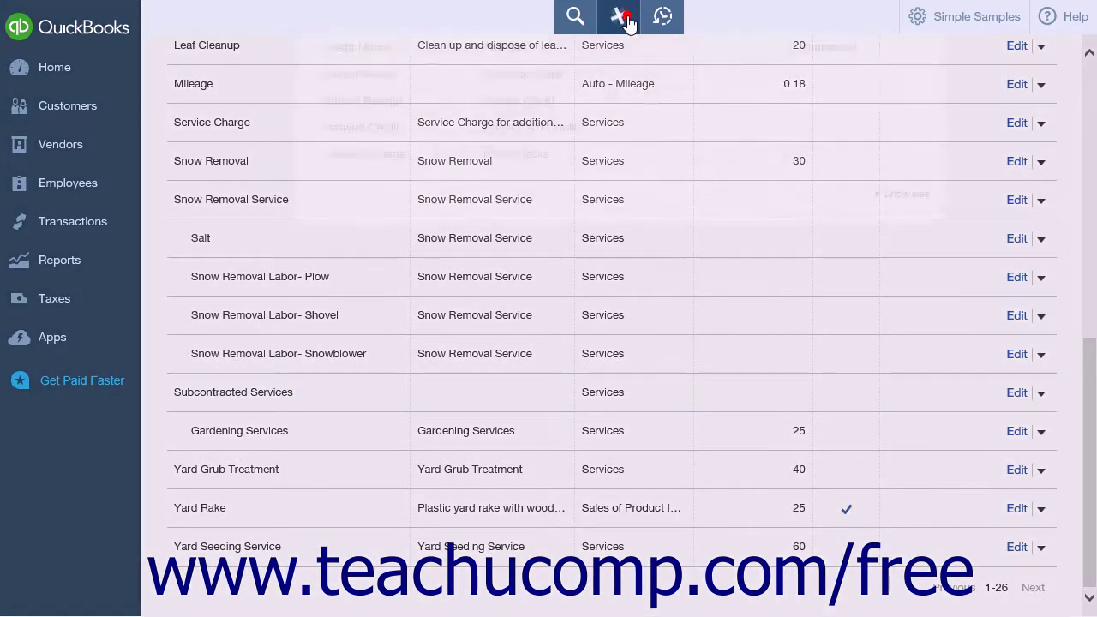
click(356, 150)
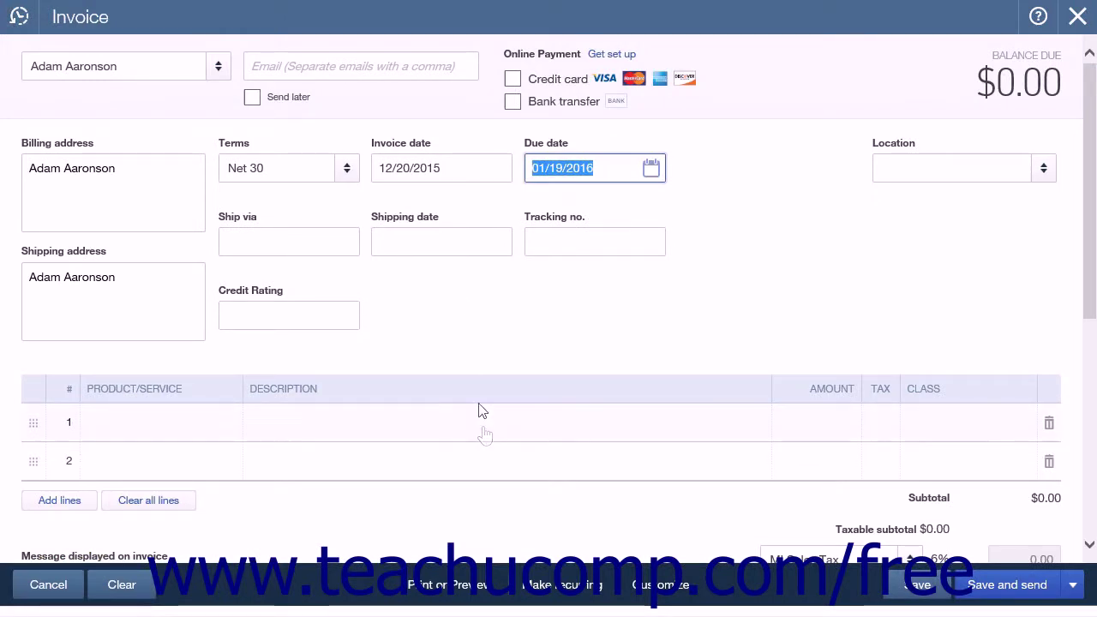
click(644, 586)
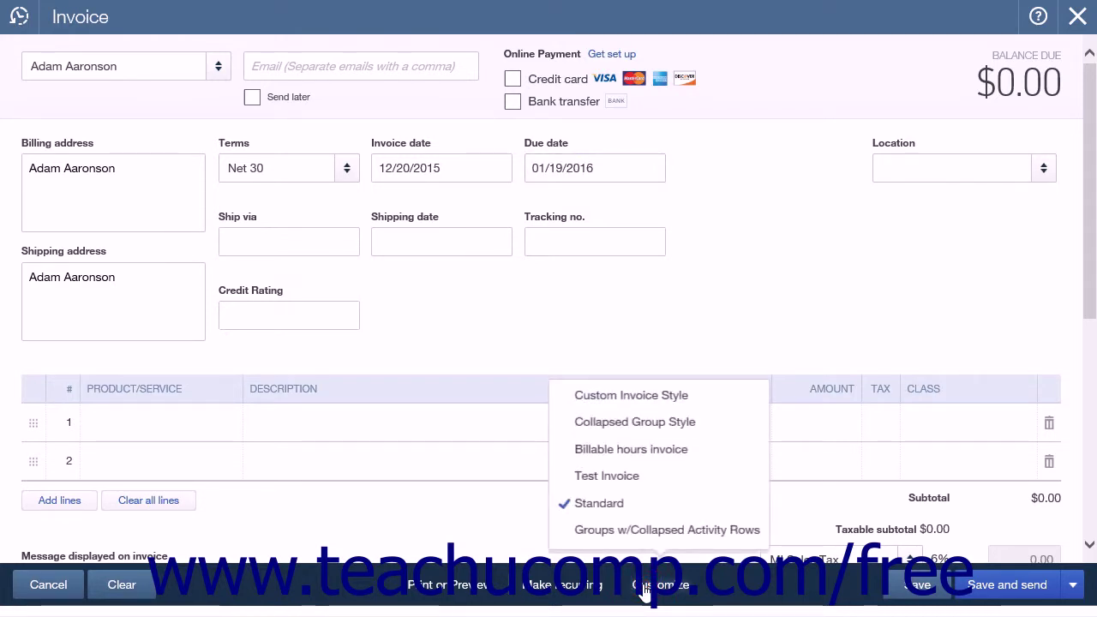
click(630, 425)
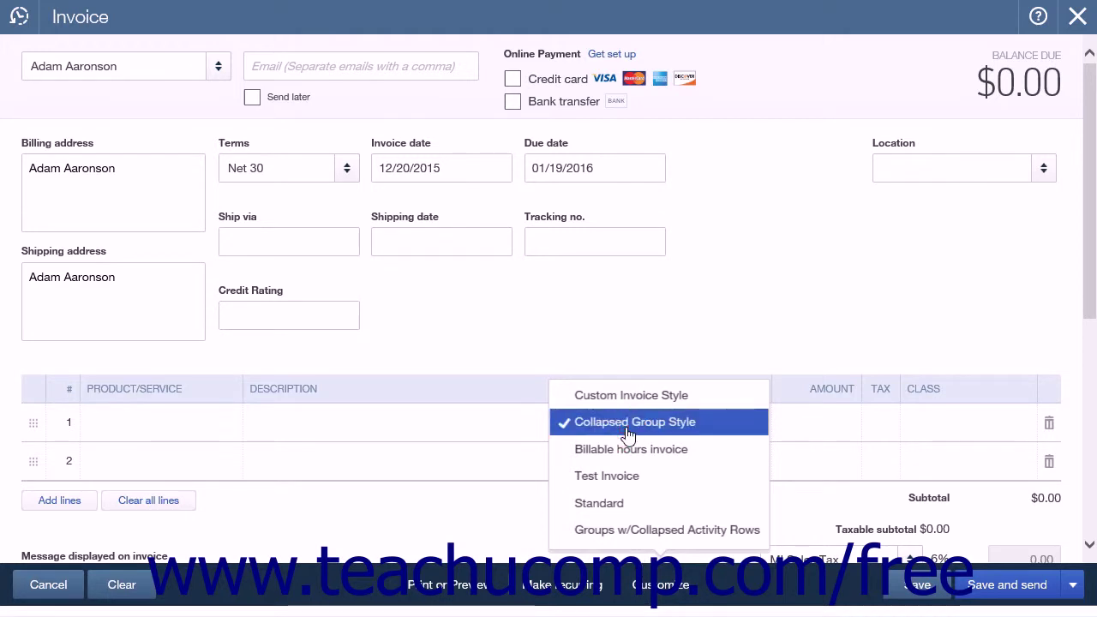
Choose the parent item Snow Removal Service as the product/service on the invoice's first line
click(211, 423)
click(220, 422)
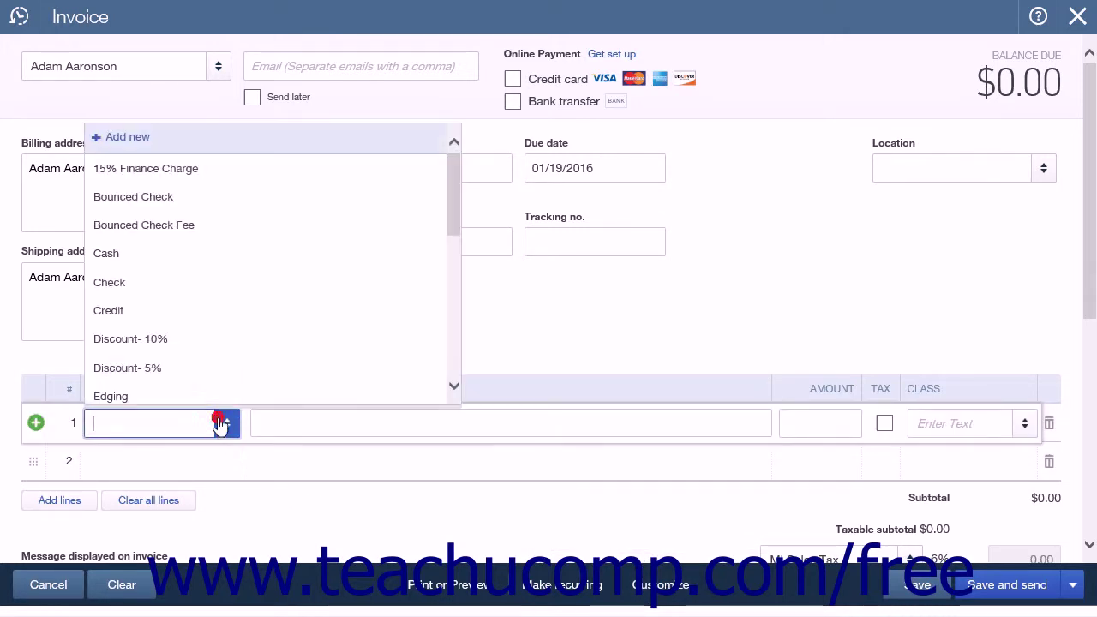
scroll(277, 357, down, 5)
click(204, 261)
Add the Salt sub-item of Snow Removal Service on invoice line 2 with an amount of 20
click(180, 463)
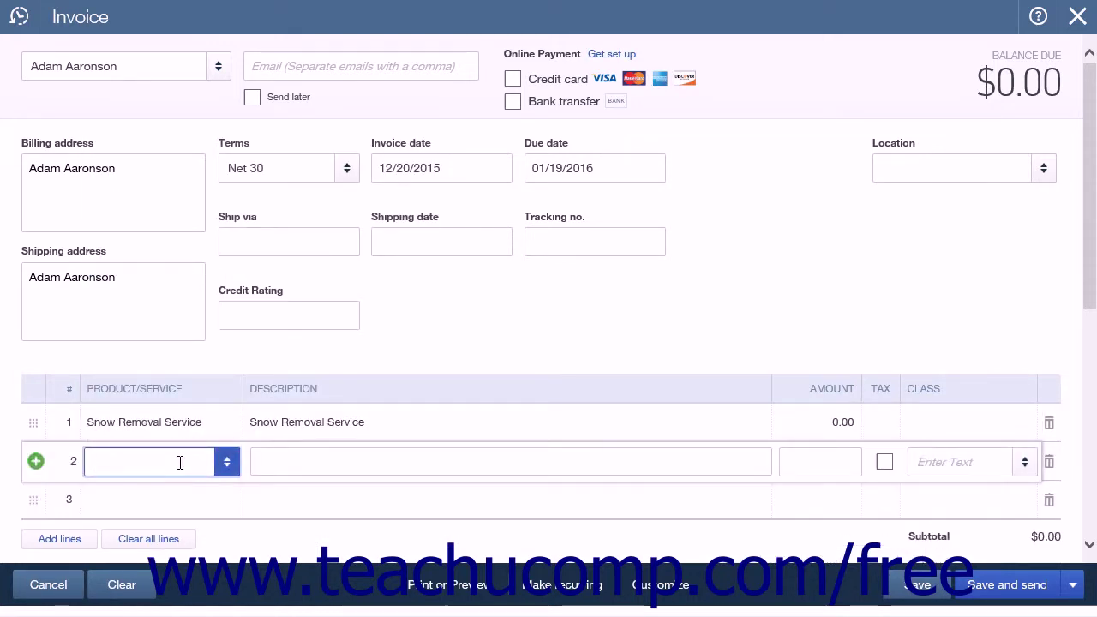
click(227, 463)
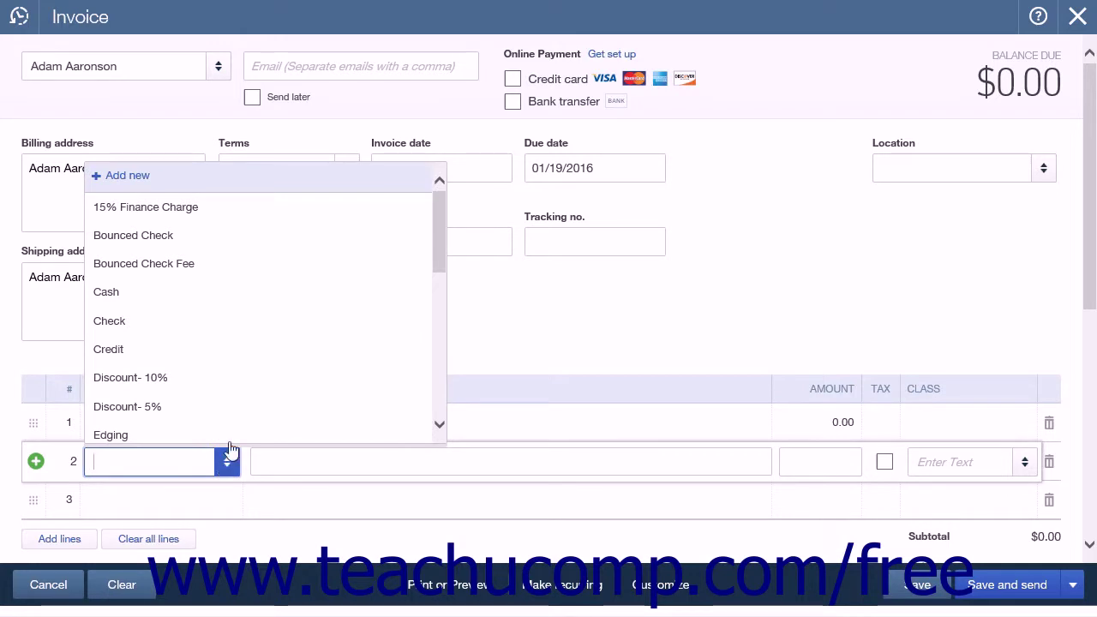
scroll(235, 343, down, 5)
click(235, 337)
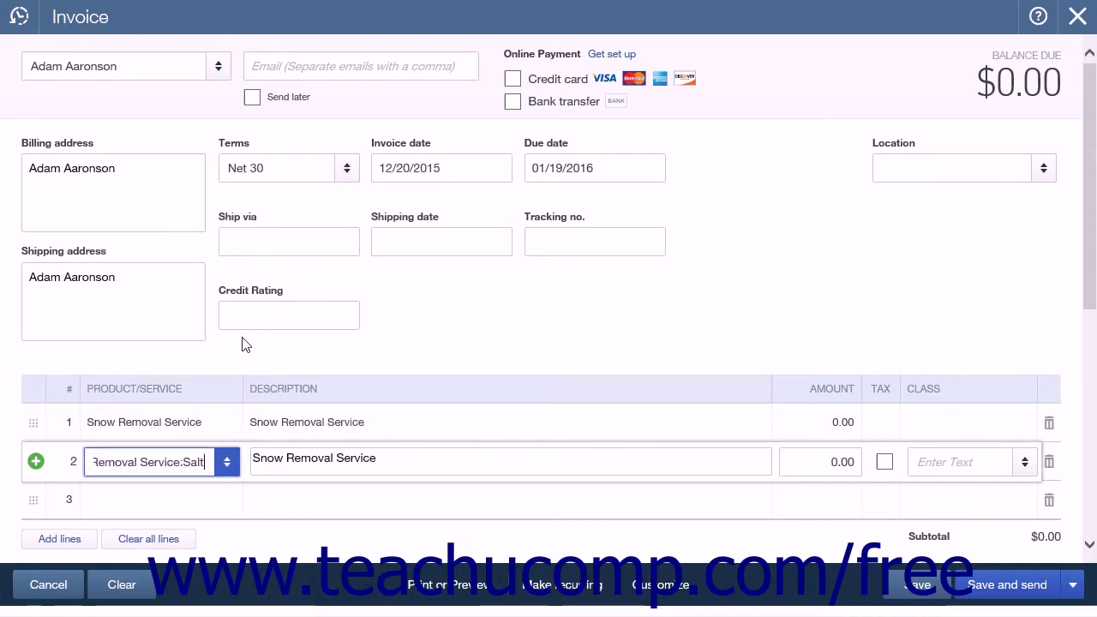
click(822, 460)
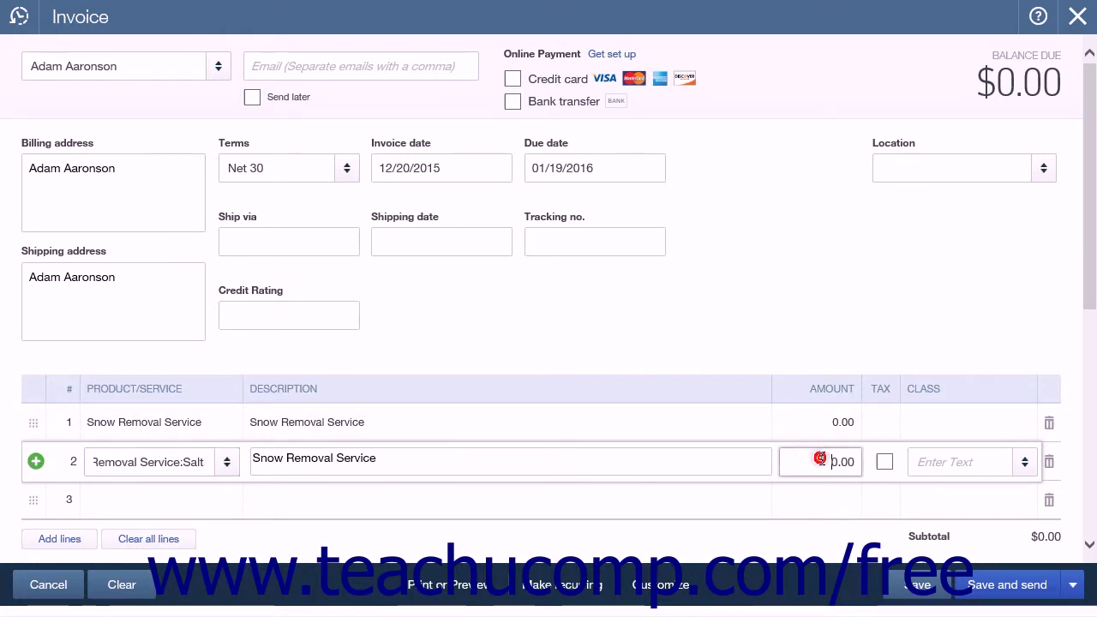
text(20)
Add the Snow Removal Labor- Plow sub-item on invoice line 3 with an amount of 50
click(203, 503)
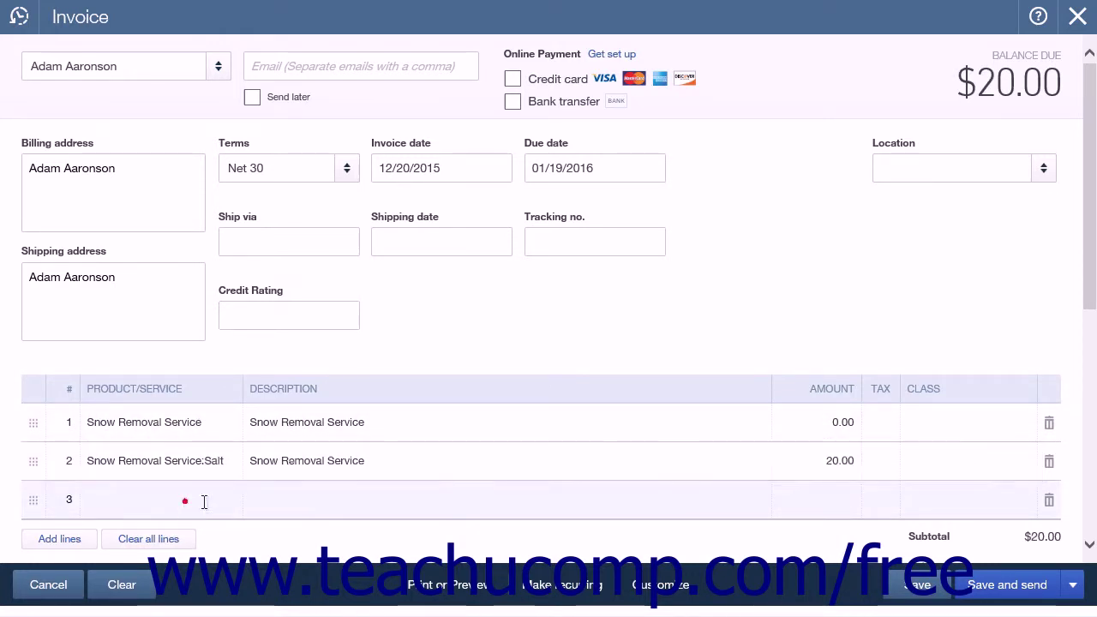
click(226, 507)
scroll(282, 421, down, 5)
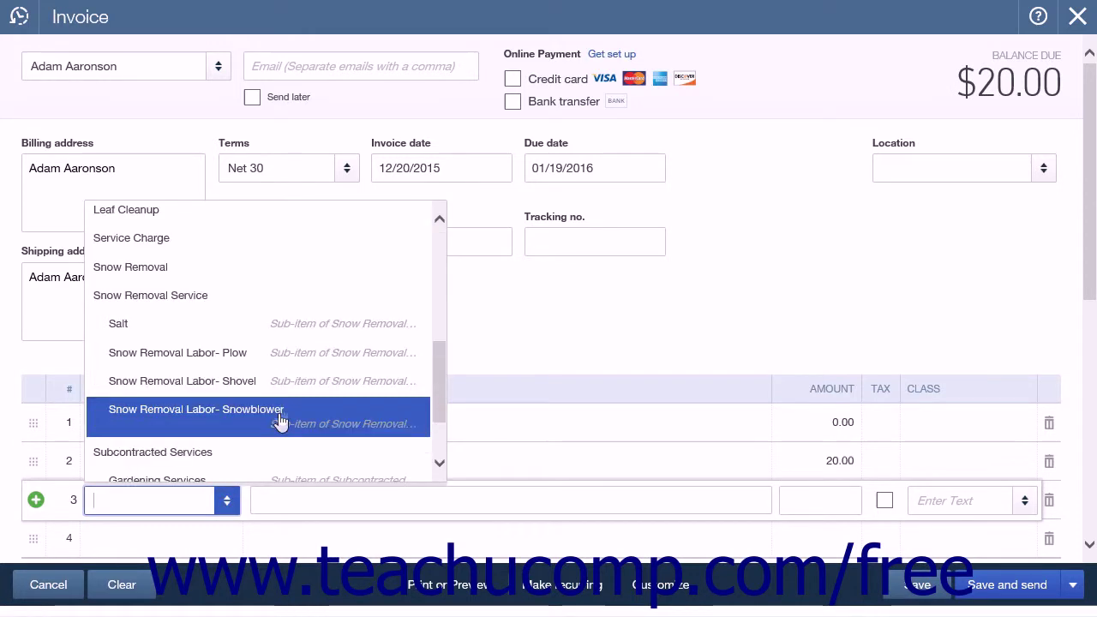
click(279, 354)
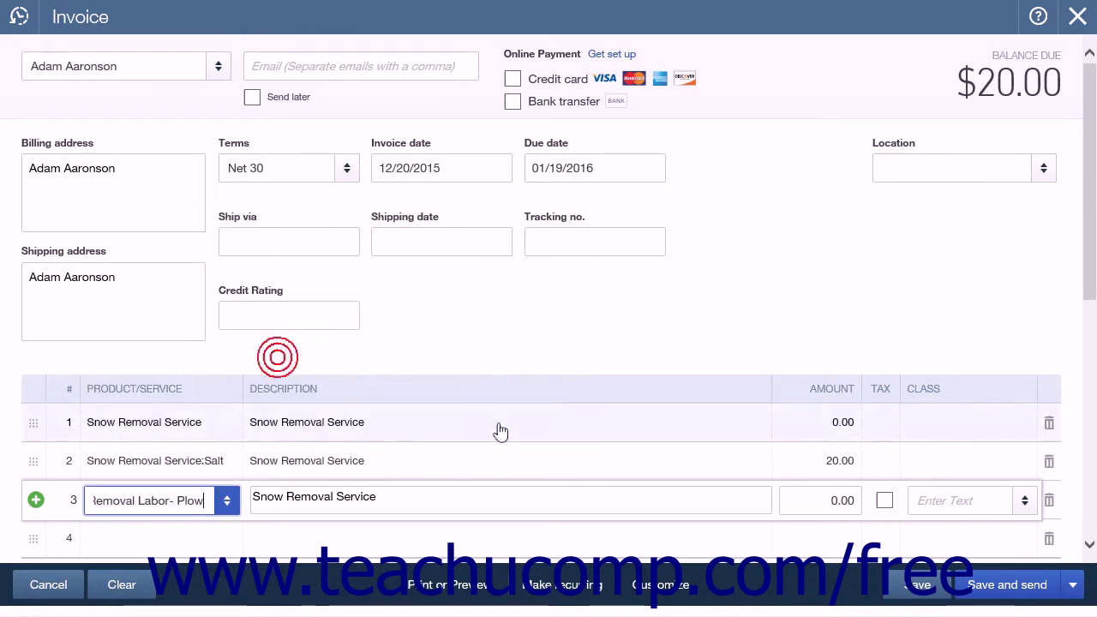
click(818, 499)
text(50)
Add the Snow Removal Labor- Shovel sub-item on invoice line 4 with an amount of 25
click(175, 535)
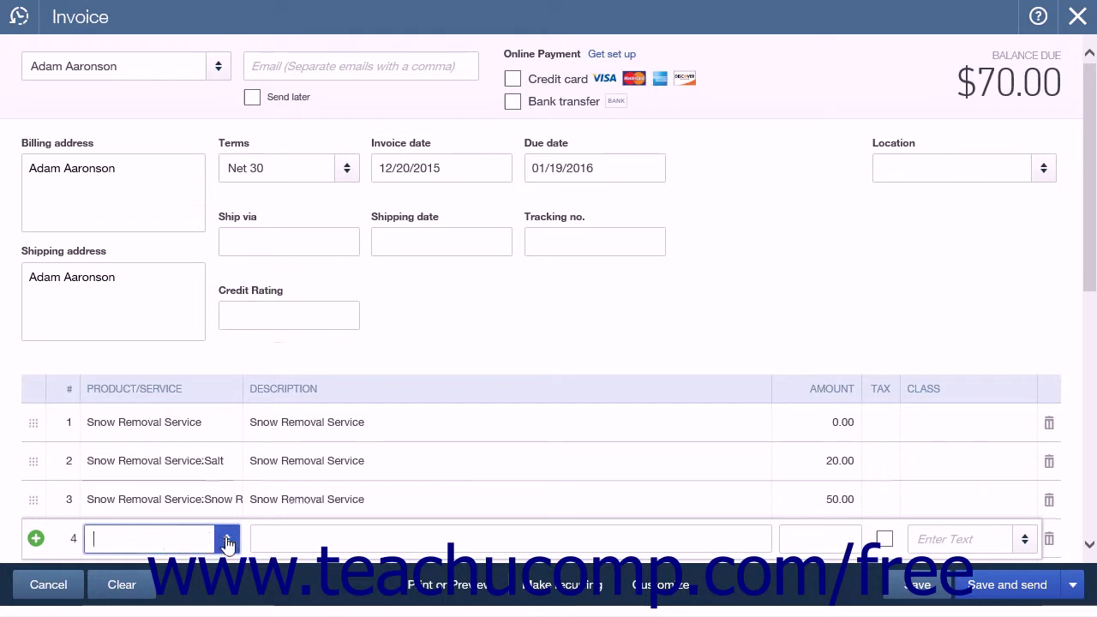
click(225, 538)
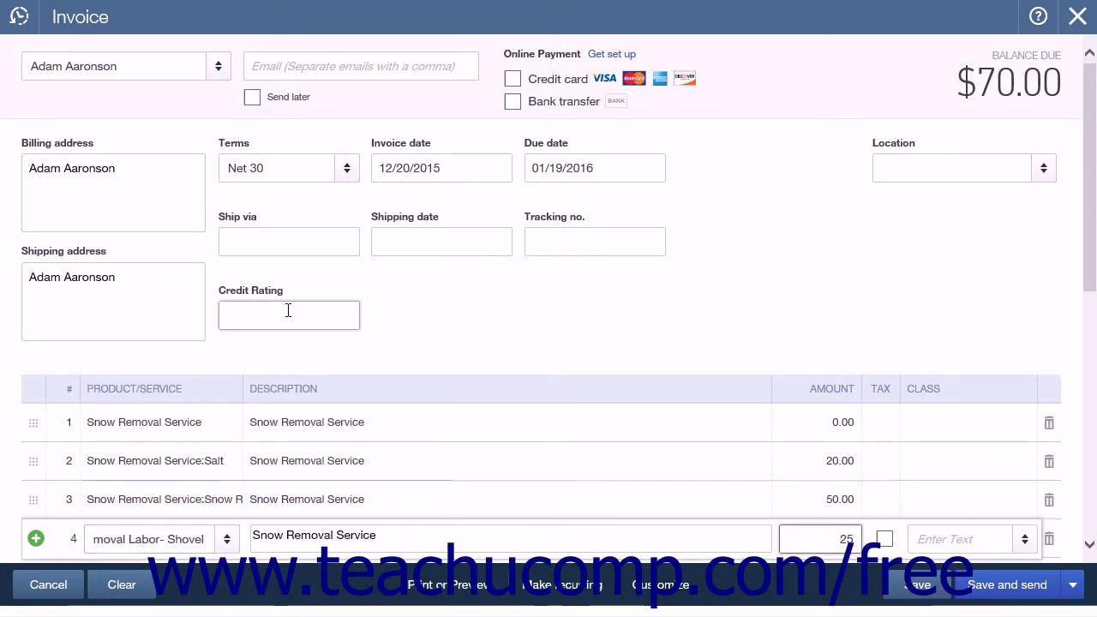
click(287, 312)
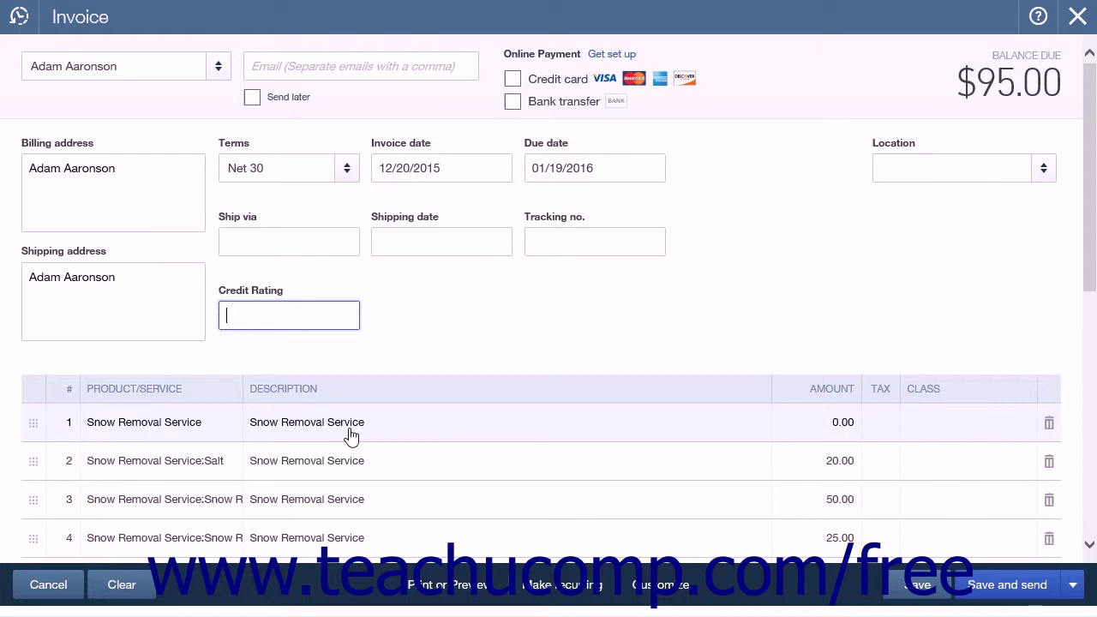
Open the invoice's print preview, check how the snow removal activity rows and amount are grouped, and close the preview
click(451, 596)
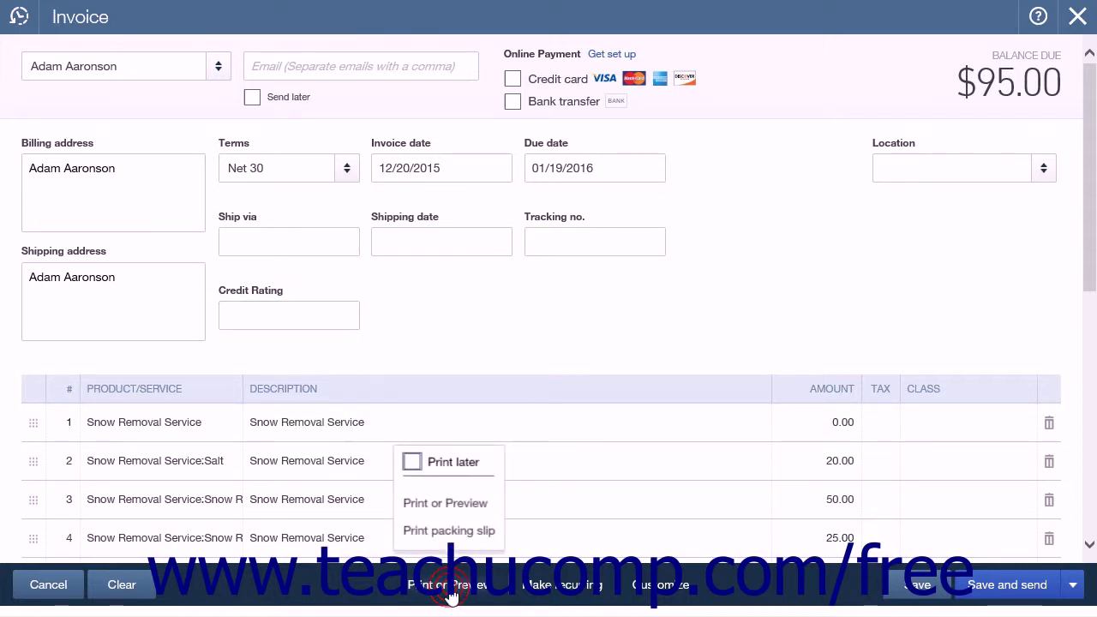
click(446, 504)
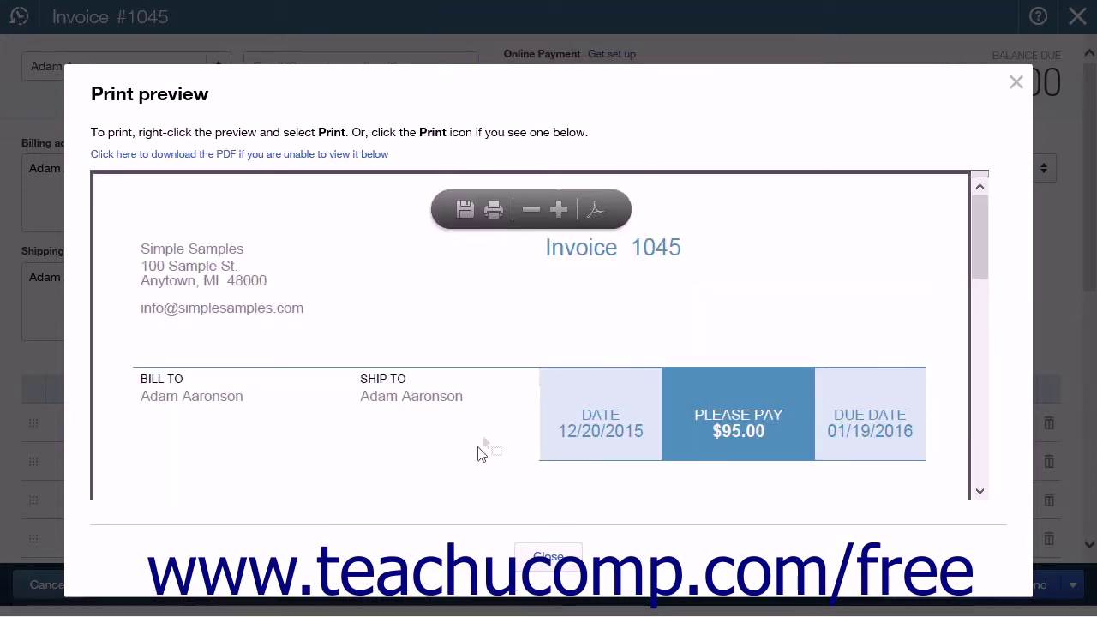
scroll(986, 289, down, 3)
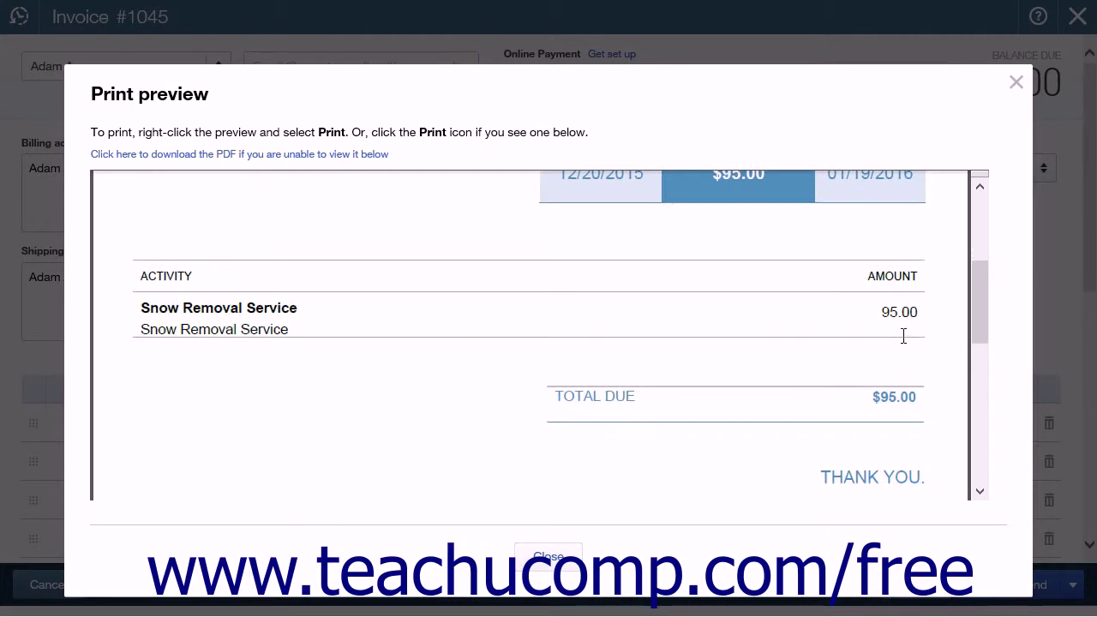
right_click(316, 330)
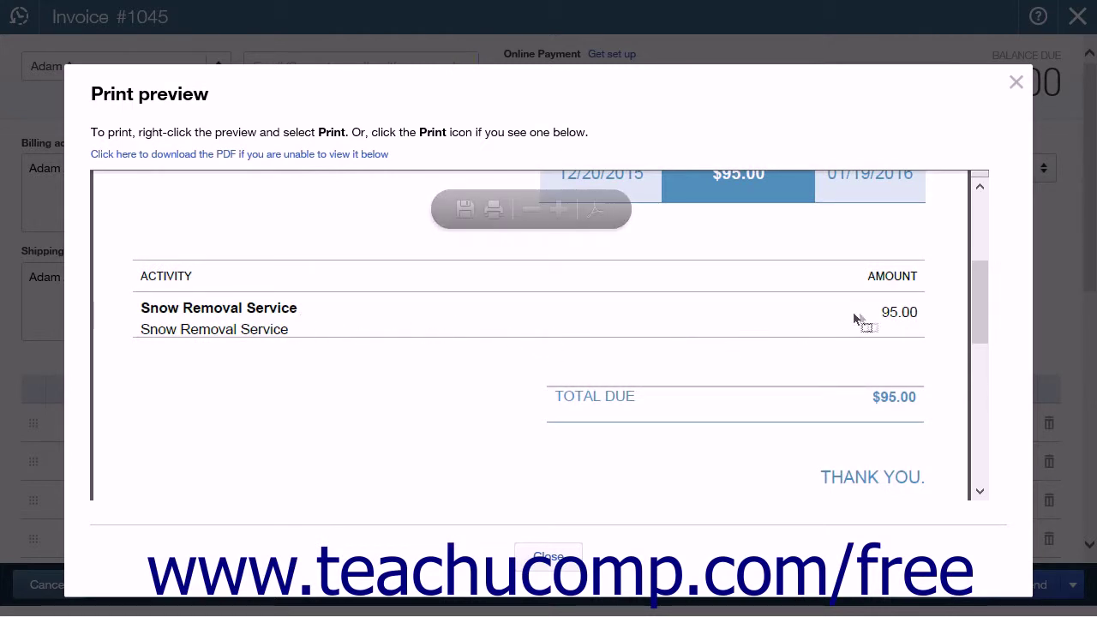
mouse_move(503, 218)
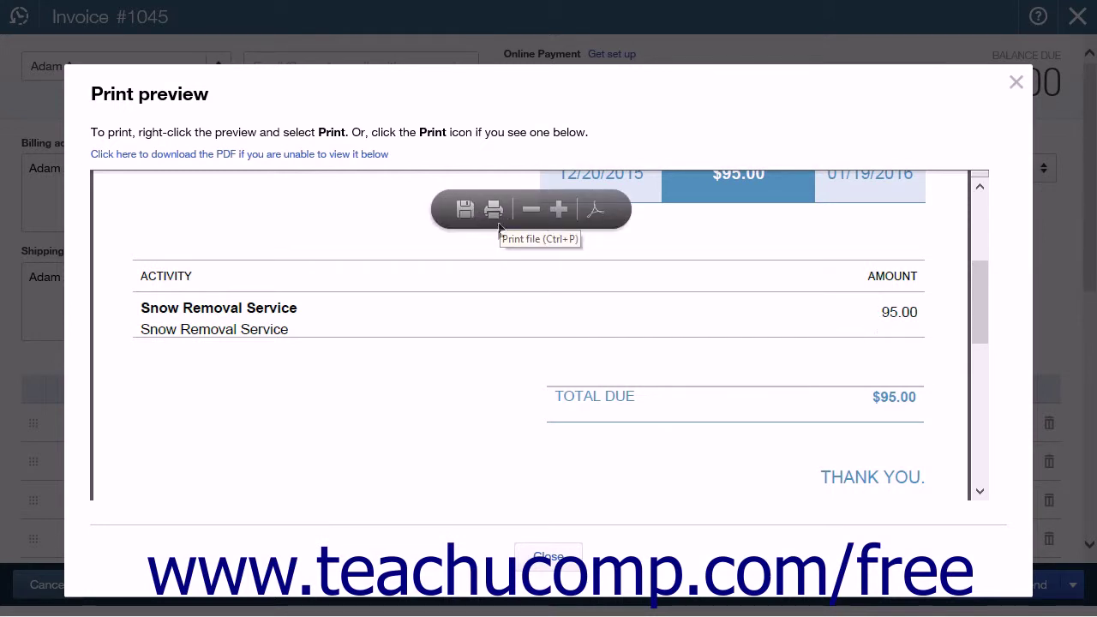
click(547, 557)
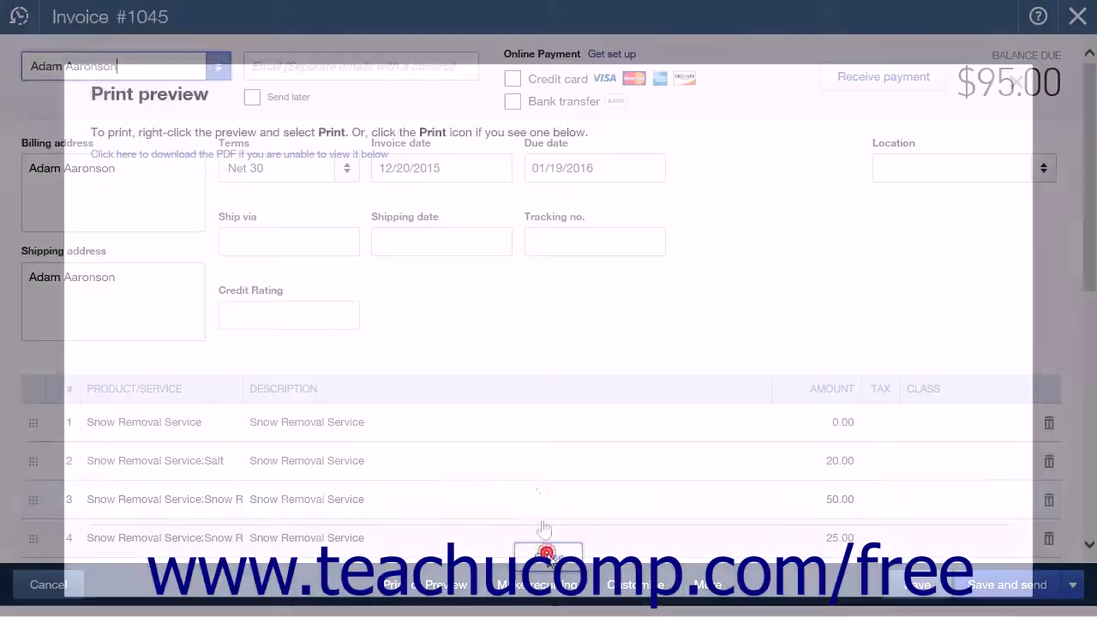